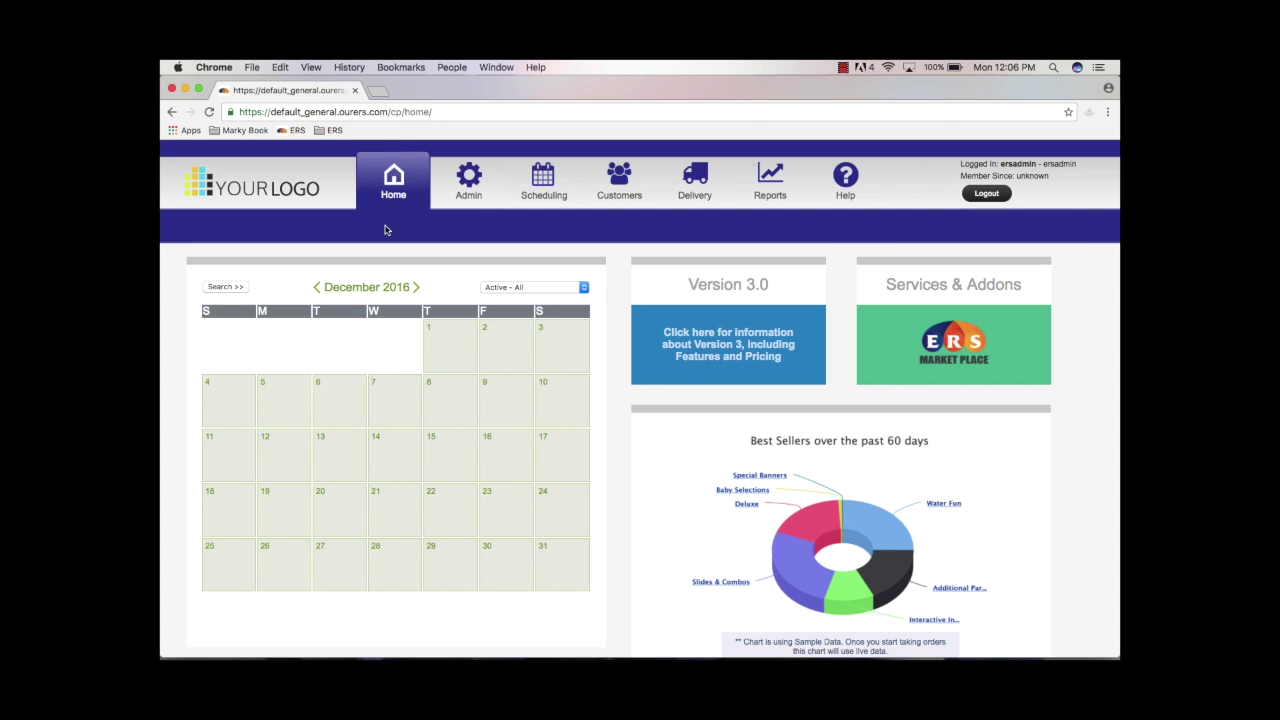
# View the public rental site's home page and return to the control panel
pyautogui.click(250, 189)
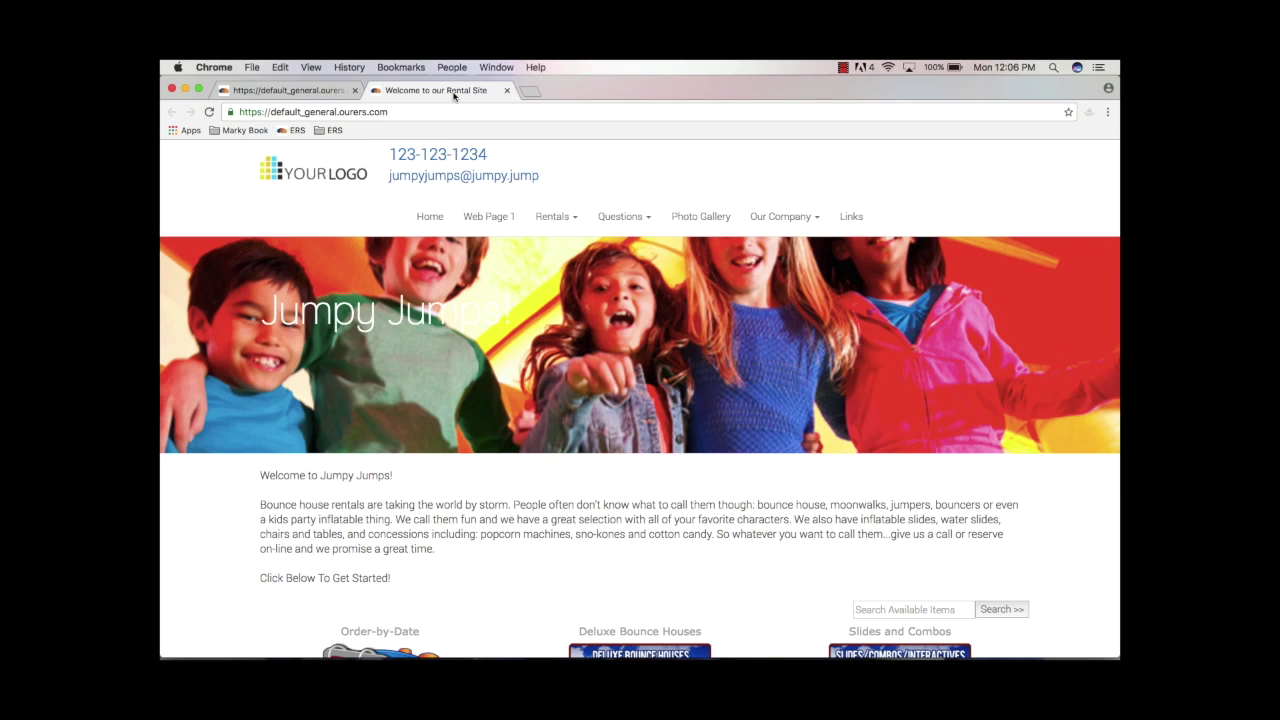
pyautogui.click(275, 92)
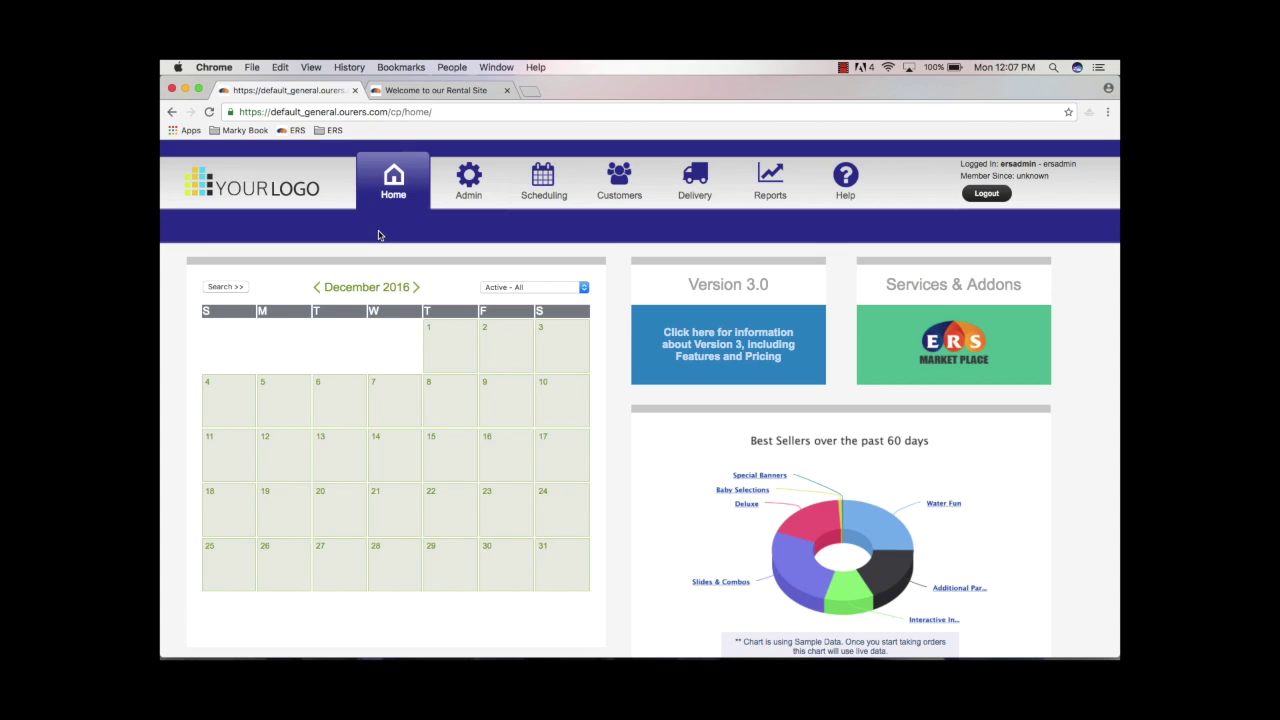
# Open the "web page 1" record in the Website Pages list and review its classic content editor
pyautogui.click(470, 182)
pyautogui.moveTo(724, 229)
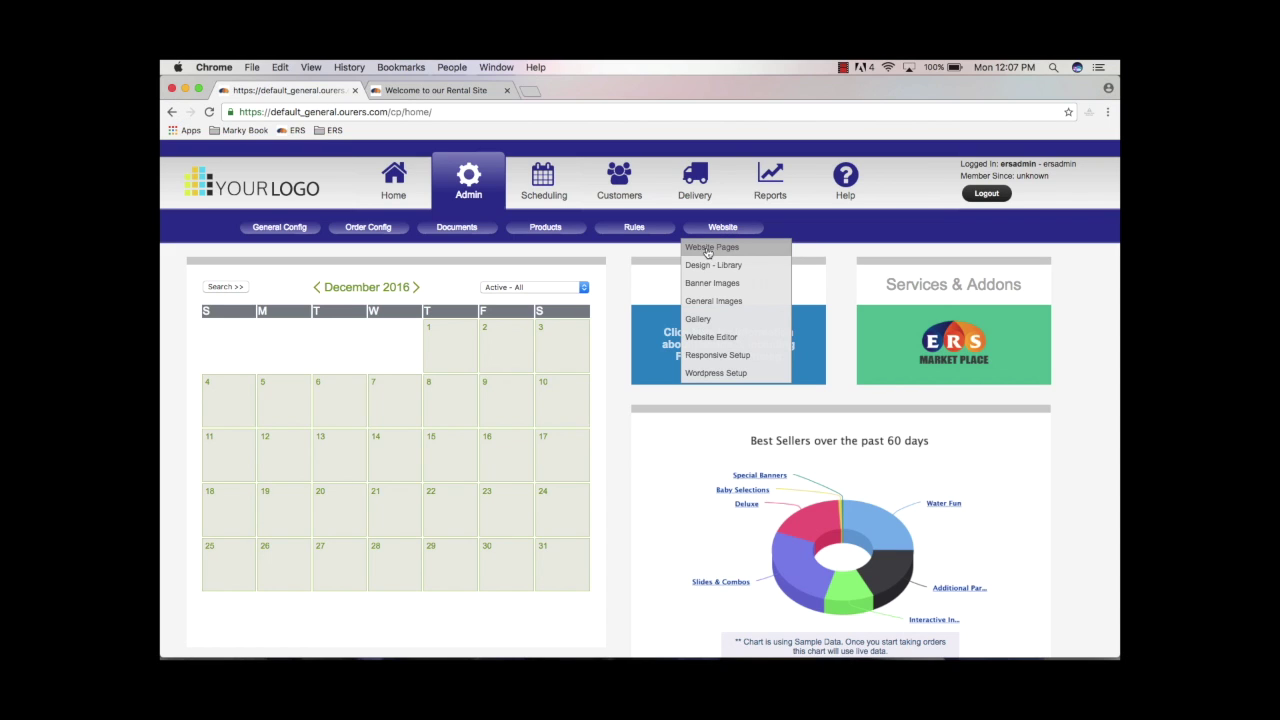
pyautogui.click(720, 248)
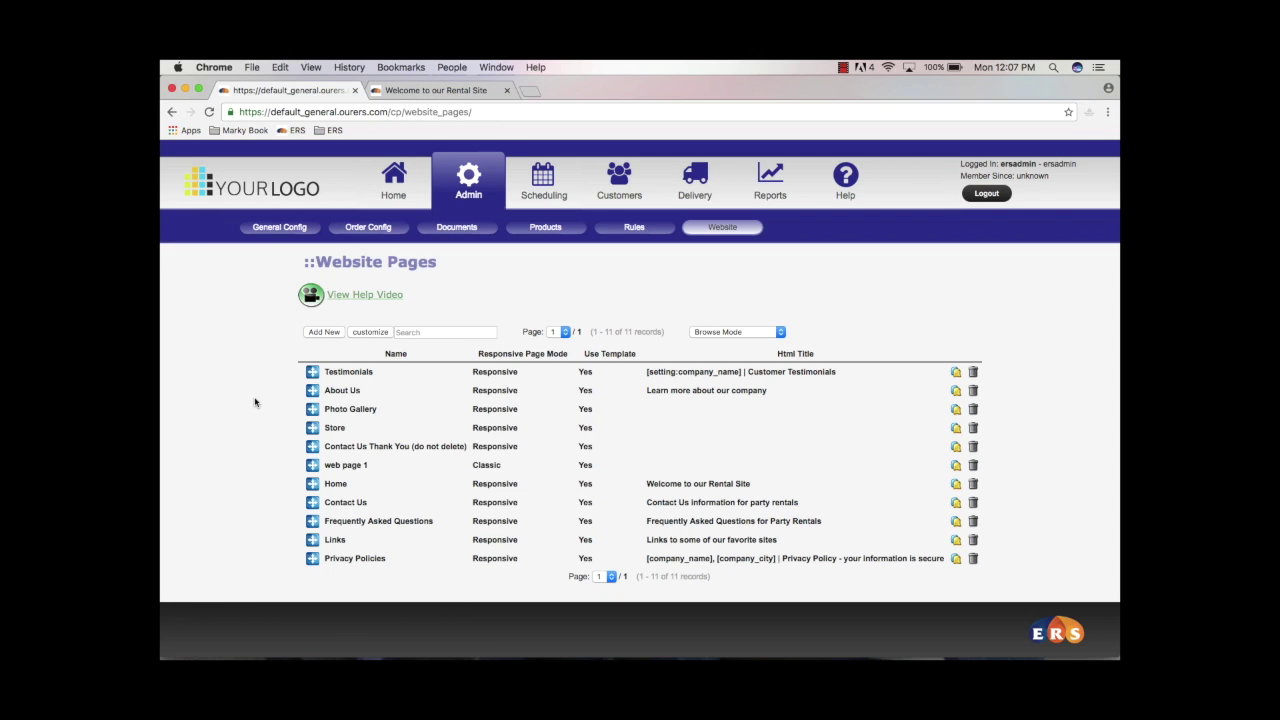
pyautogui.click(357, 467)
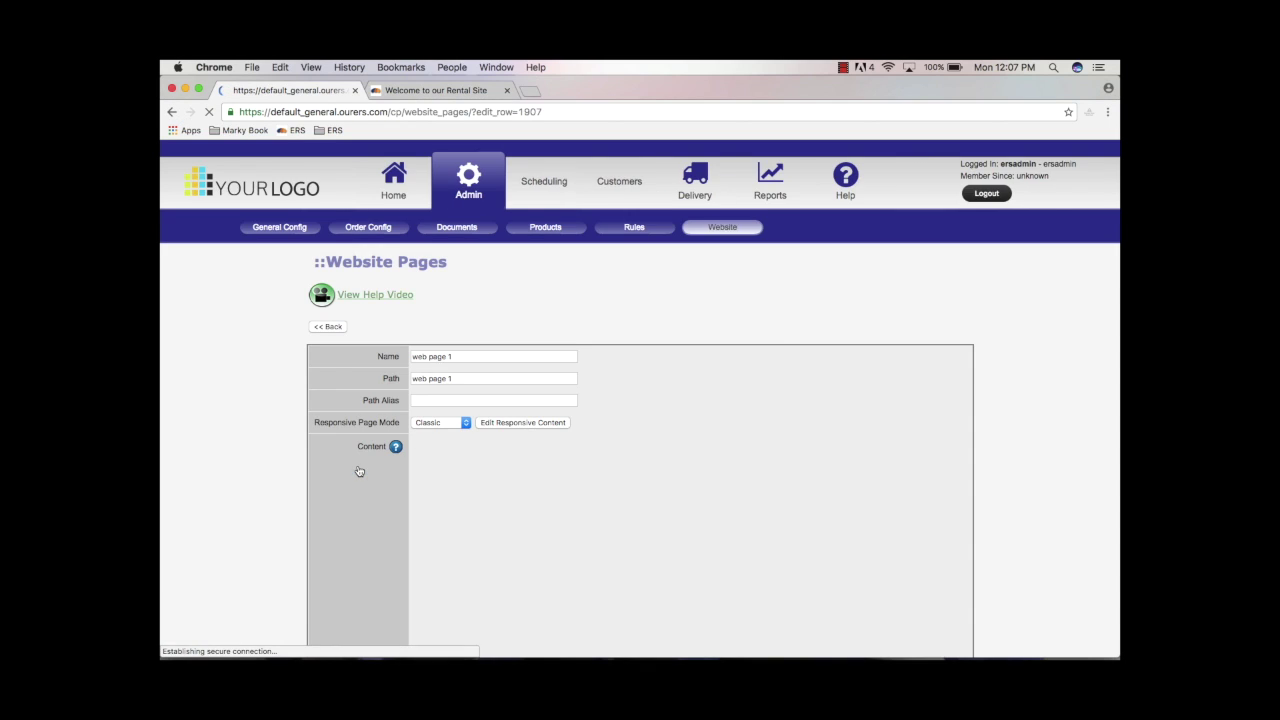
pyautogui.scroll(-3, 334, 463)
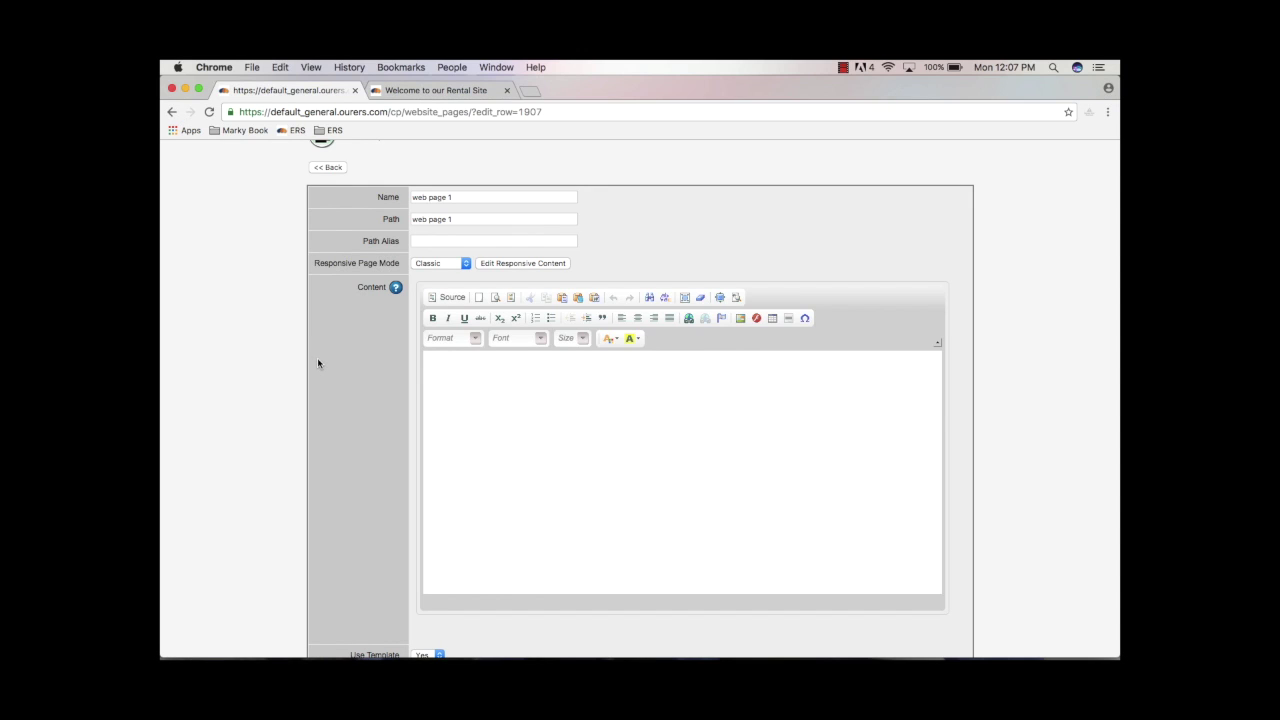
pyautogui.scroll(3, 330, 272)
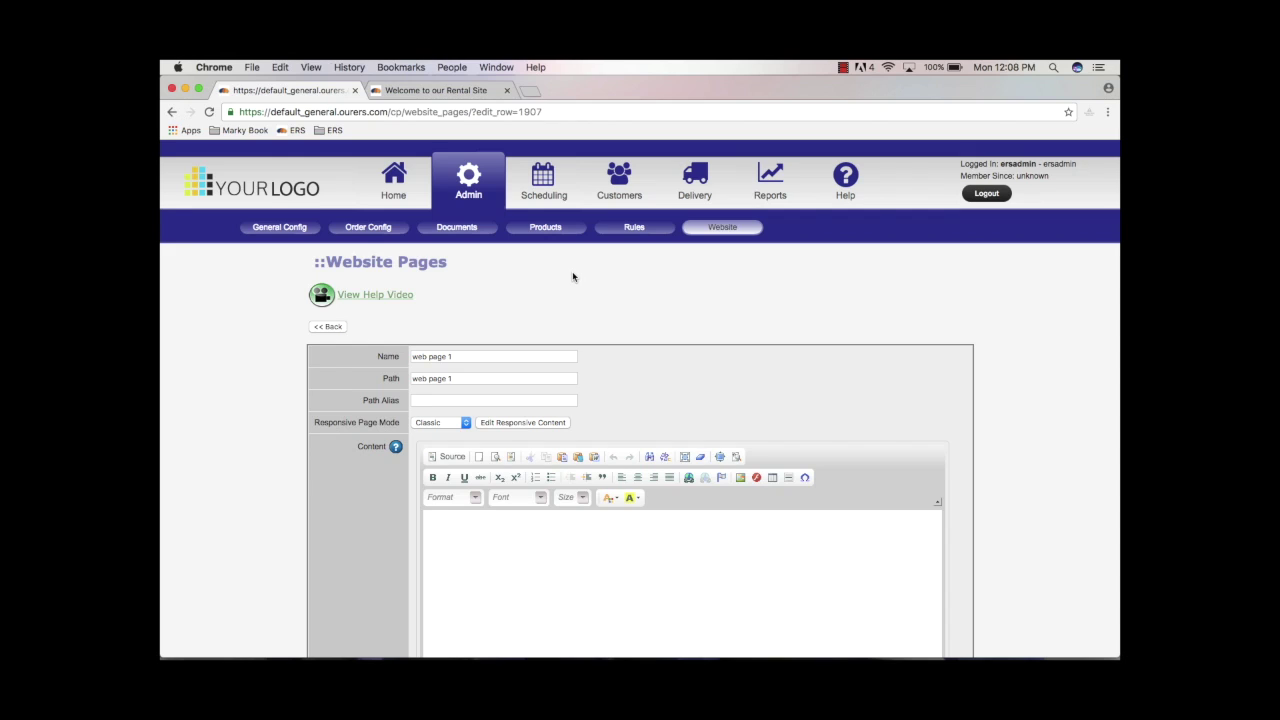
# Open the website's Responsive Setup and review the page modes, store styling options and store preview
pyautogui.moveTo(733, 226)
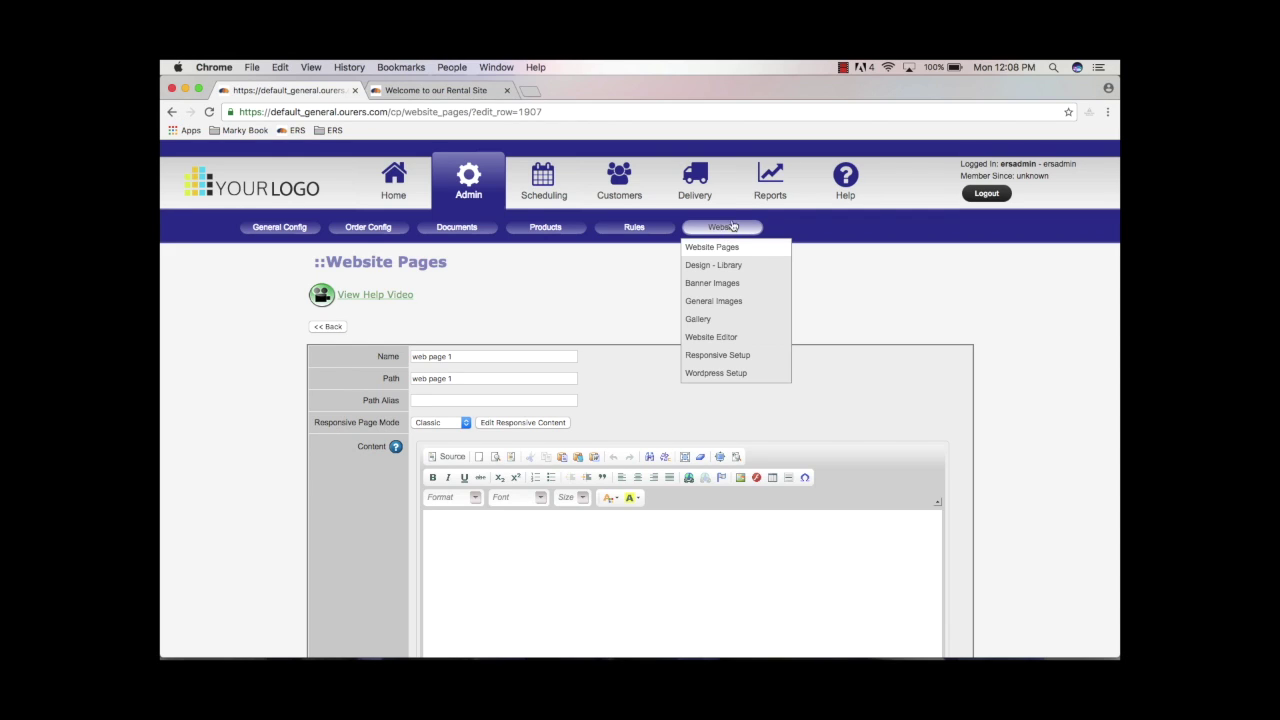
pyautogui.click(714, 357)
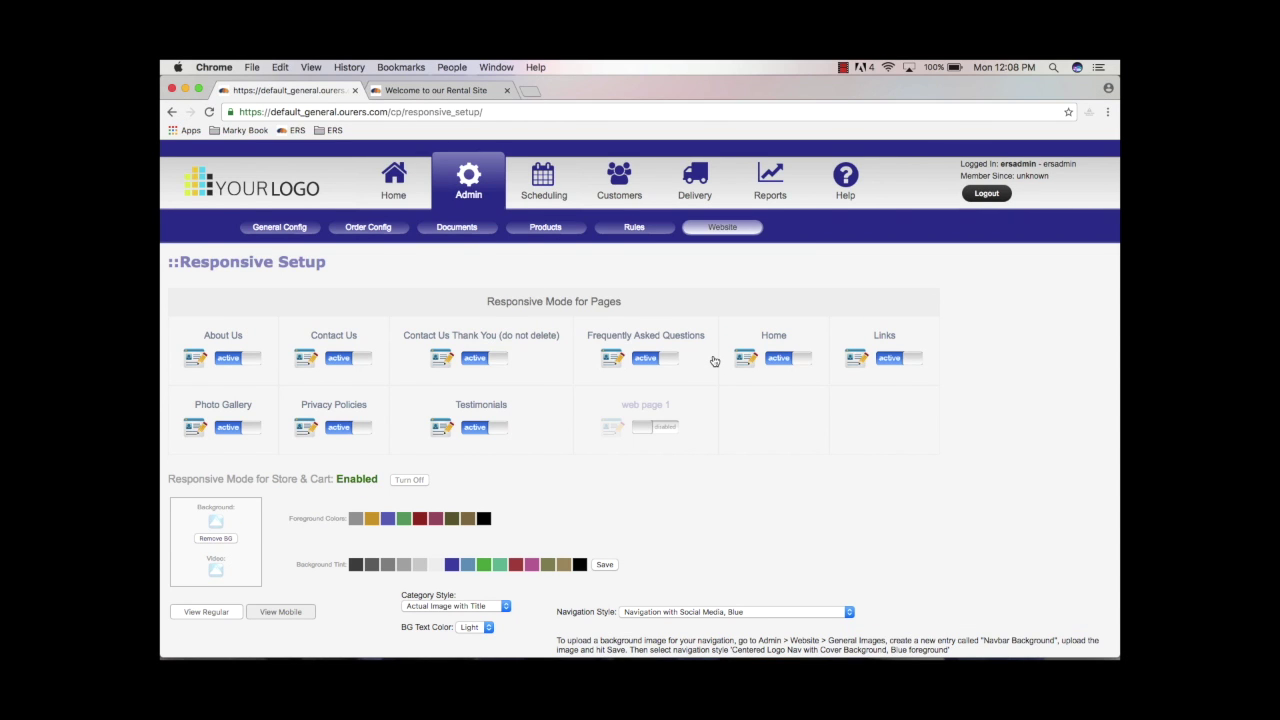
pyautogui.scroll(-1, 714, 361)
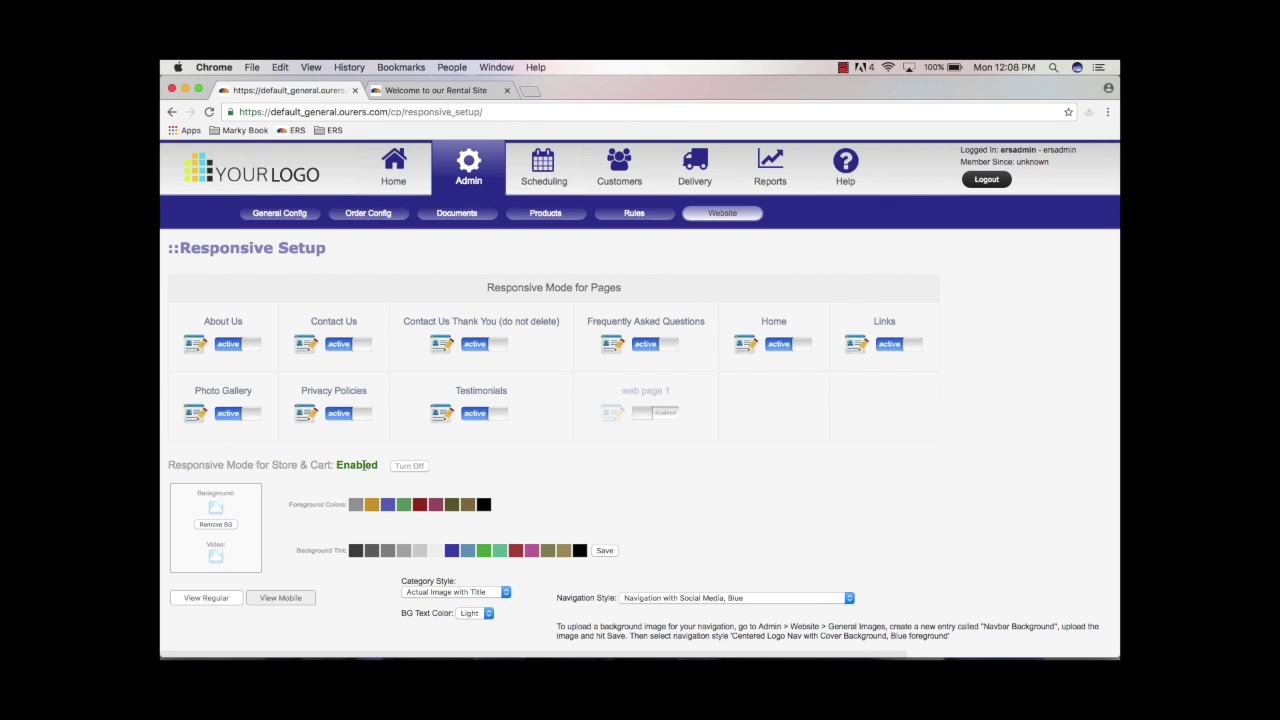
pyautogui.scroll(-10, 532, 490)
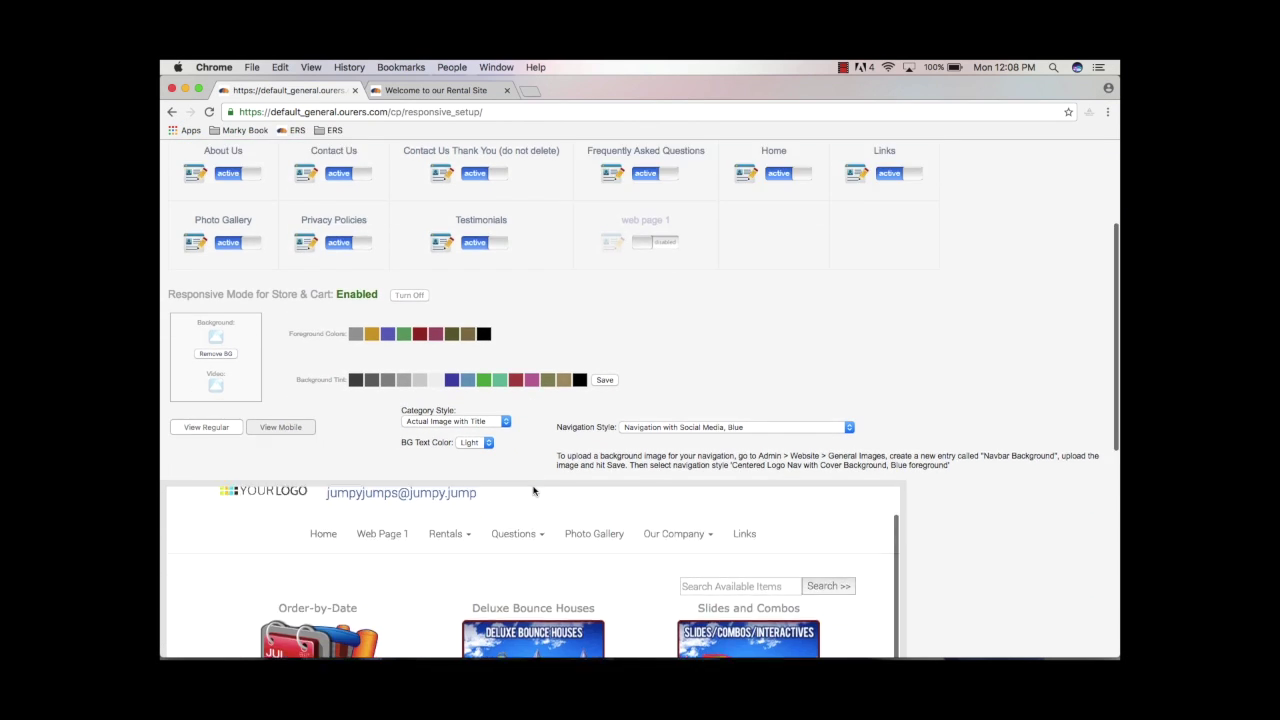
pyautogui.scroll(-6, 993, 486)
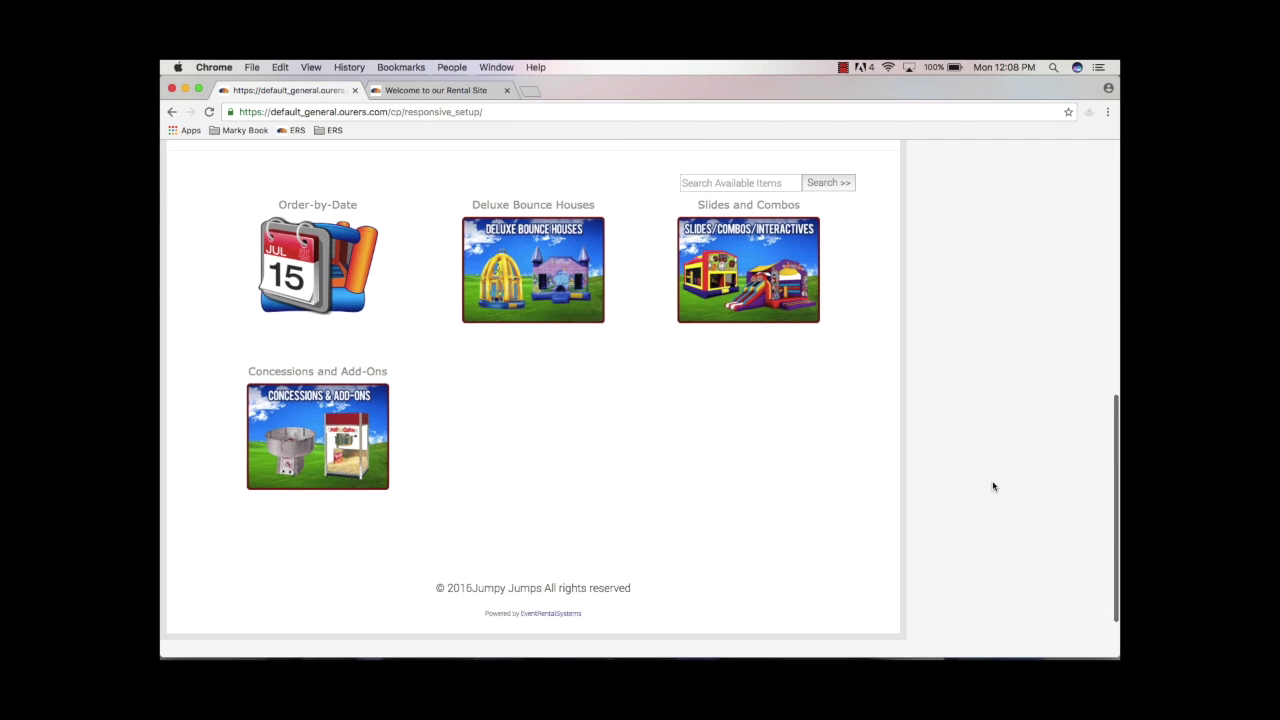
pyautogui.scroll(4, 993, 486)
pyautogui.scroll(10, 993, 486)
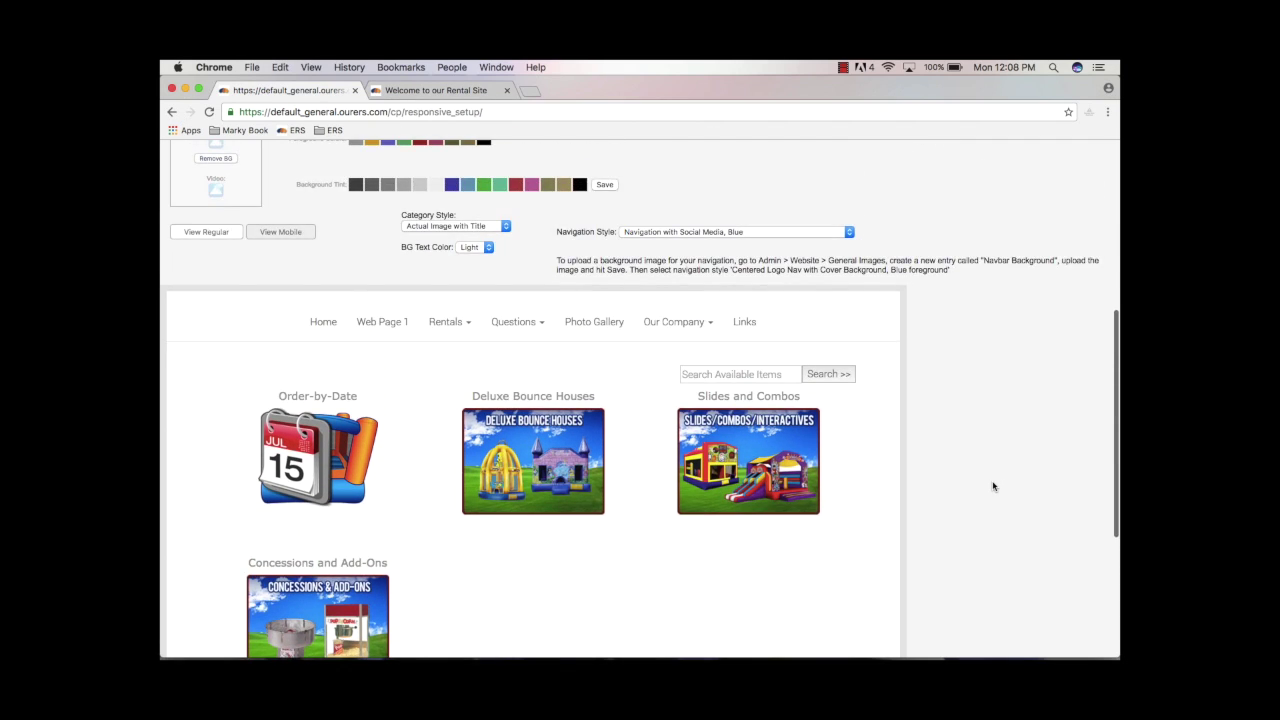
pyautogui.scroll(1, 993, 486)
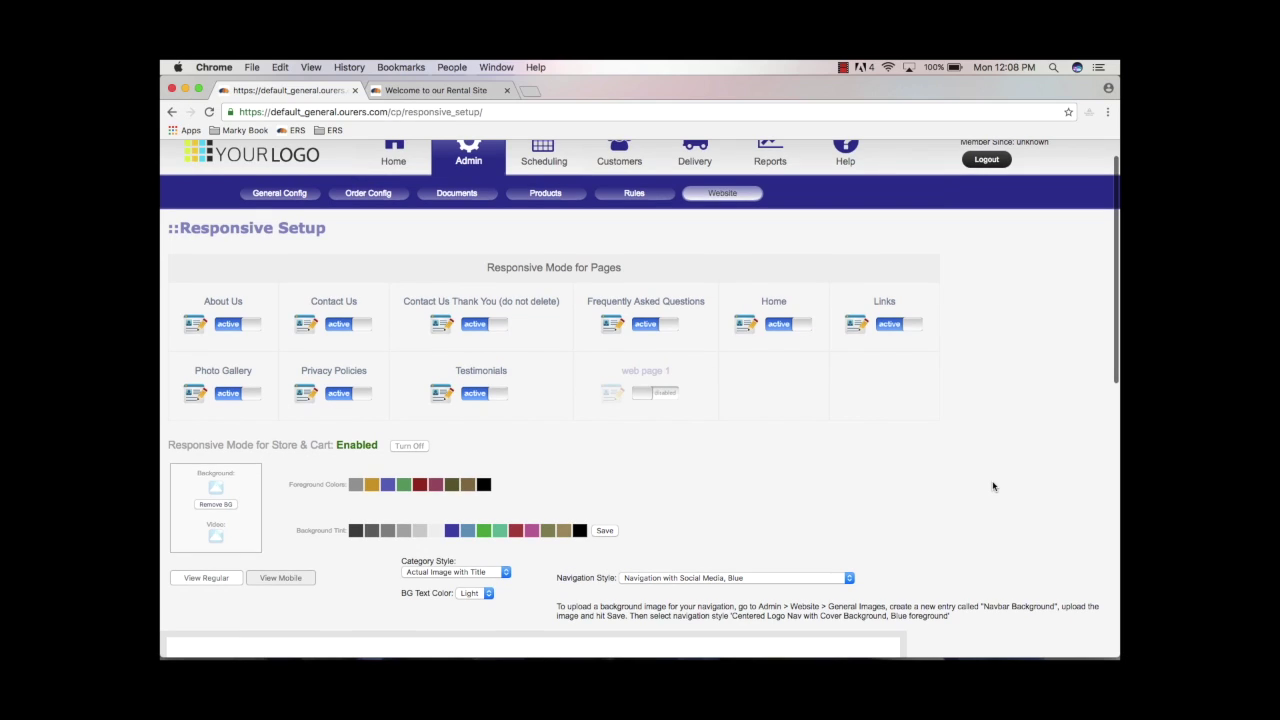
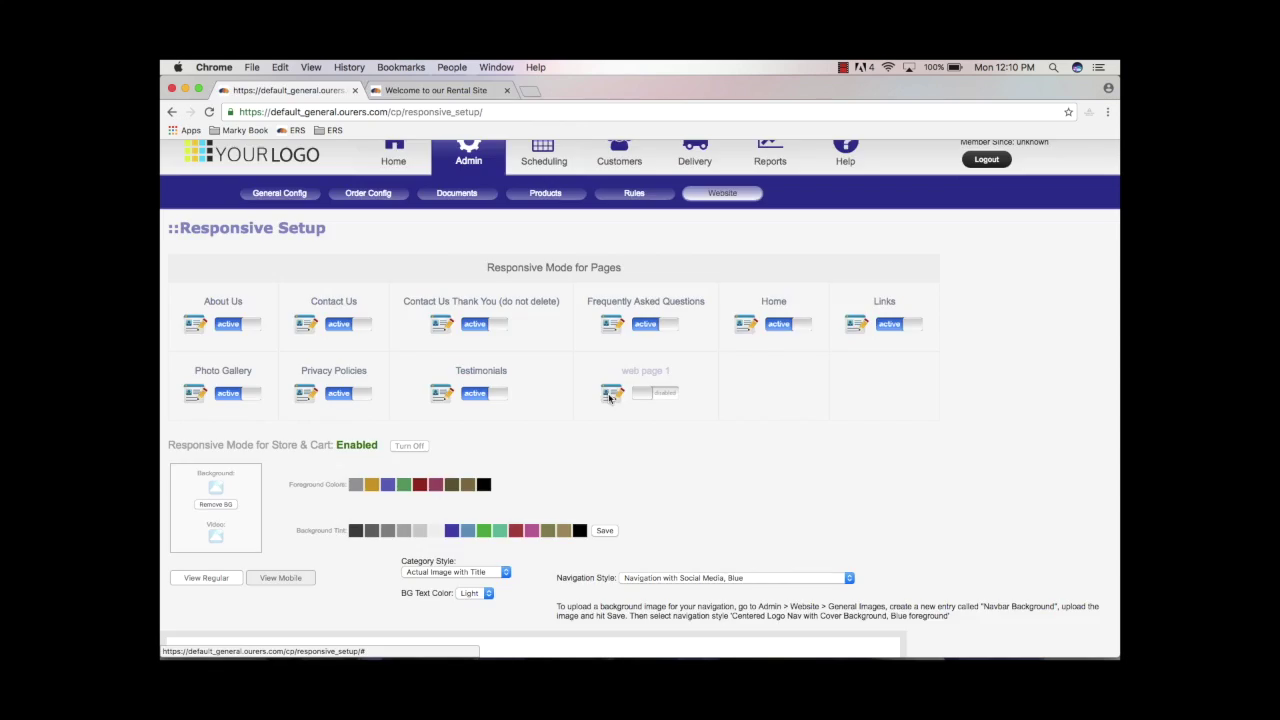
# Open the responsive section editor for "web page 1" and switch that page's responsive mode to active
pyautogui.click(608, 396)
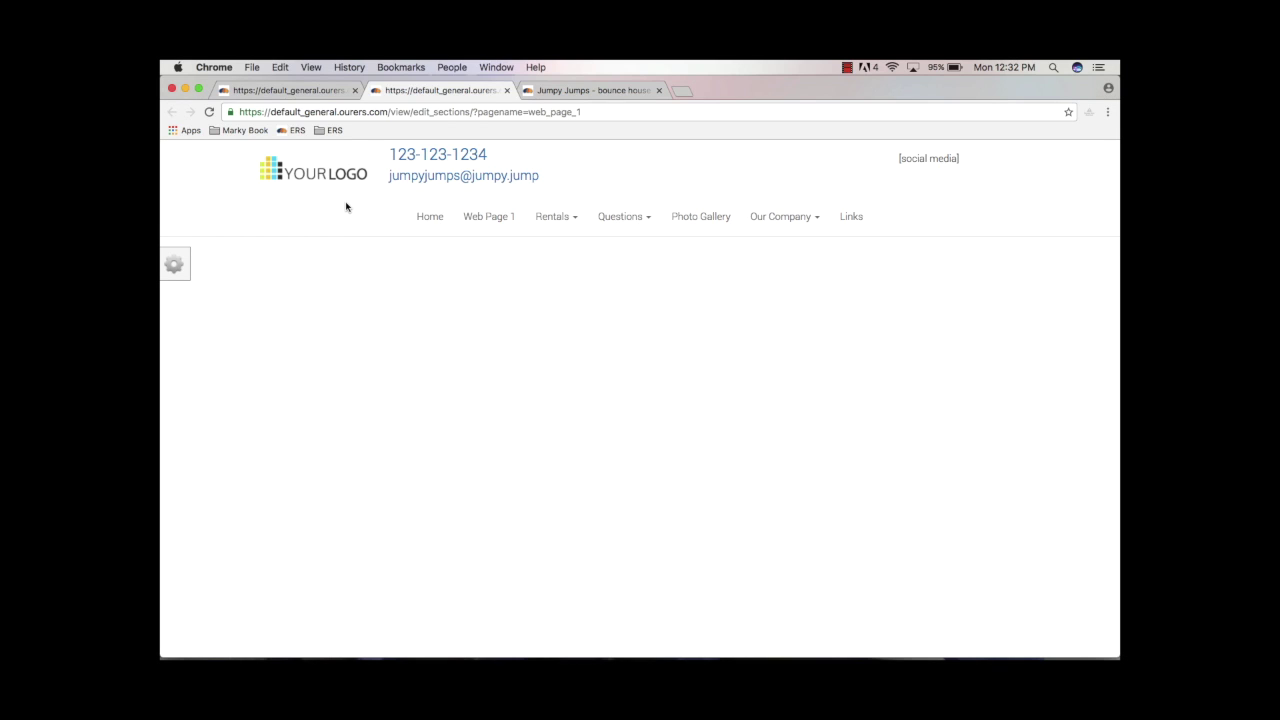
pyautogui.click(300, 90)
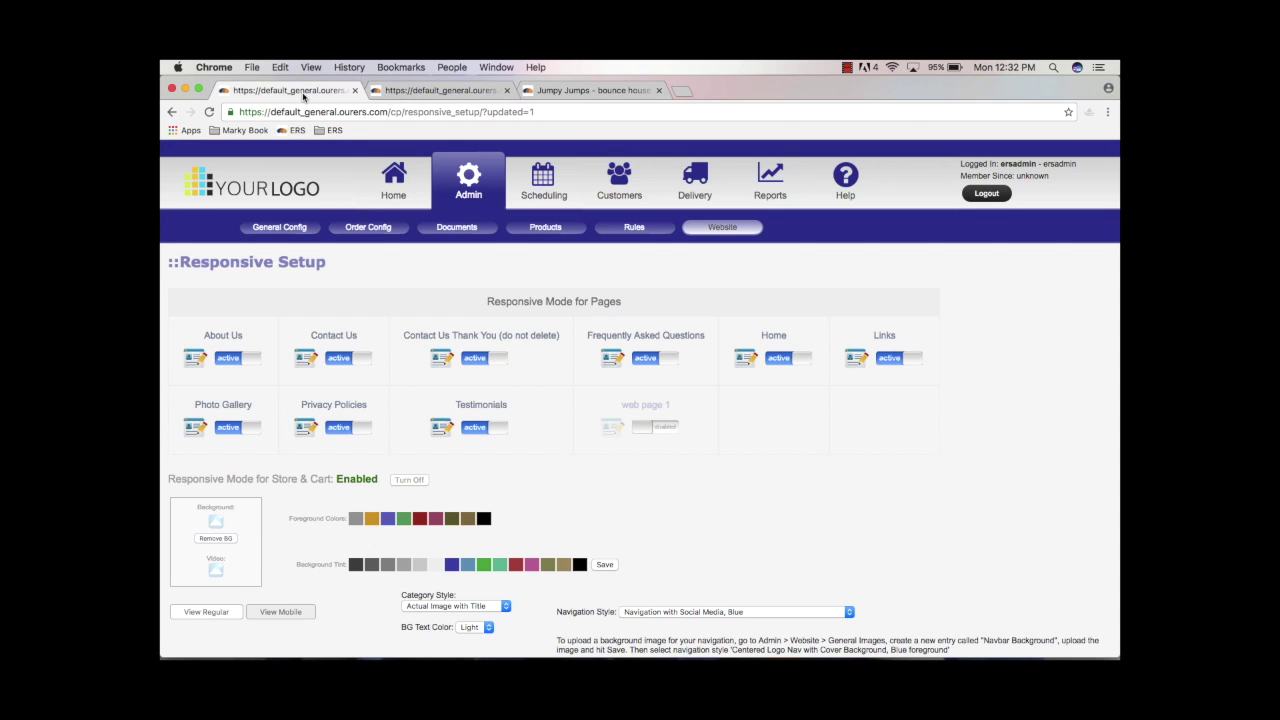
pyautogui.click(658, 430)
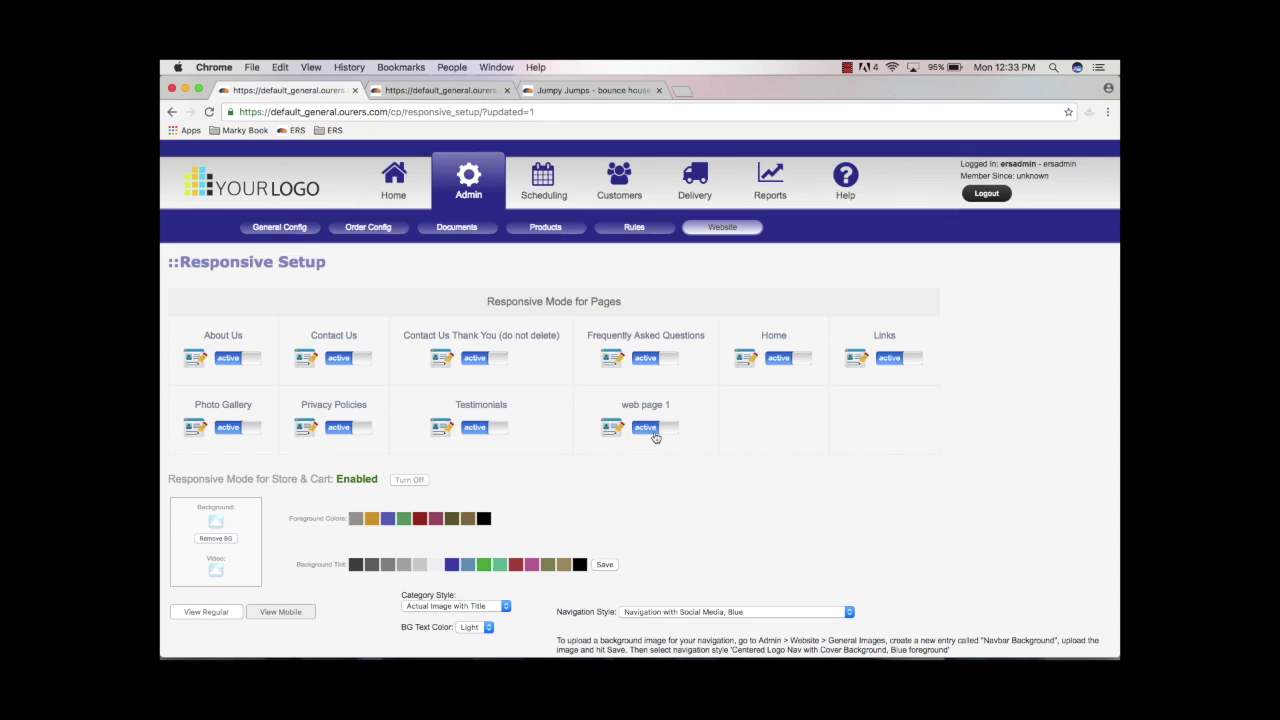
# Check the live Web Page 1 and return to its section editor
pyautogui.click(590, 94)
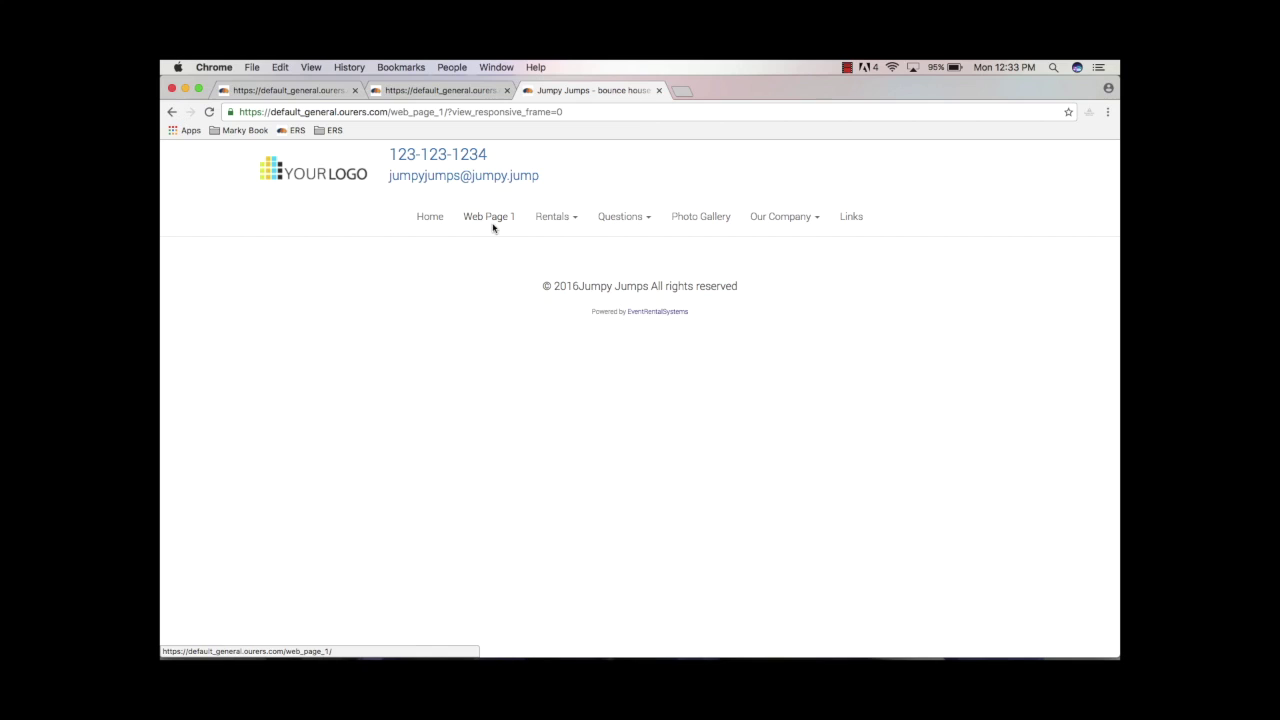
pyautogui.click(441, 91)
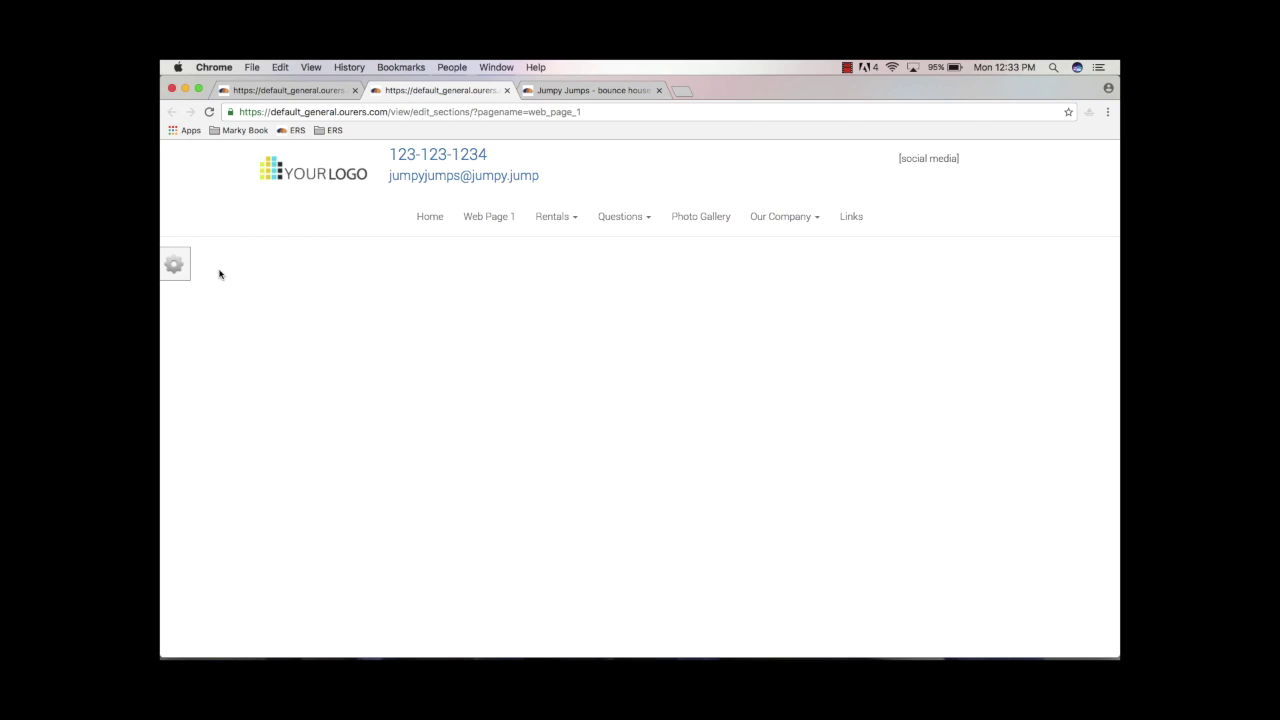
# Add a Header Text section from the Text category to the empty web page 1
pyautogui.click(175, 264)
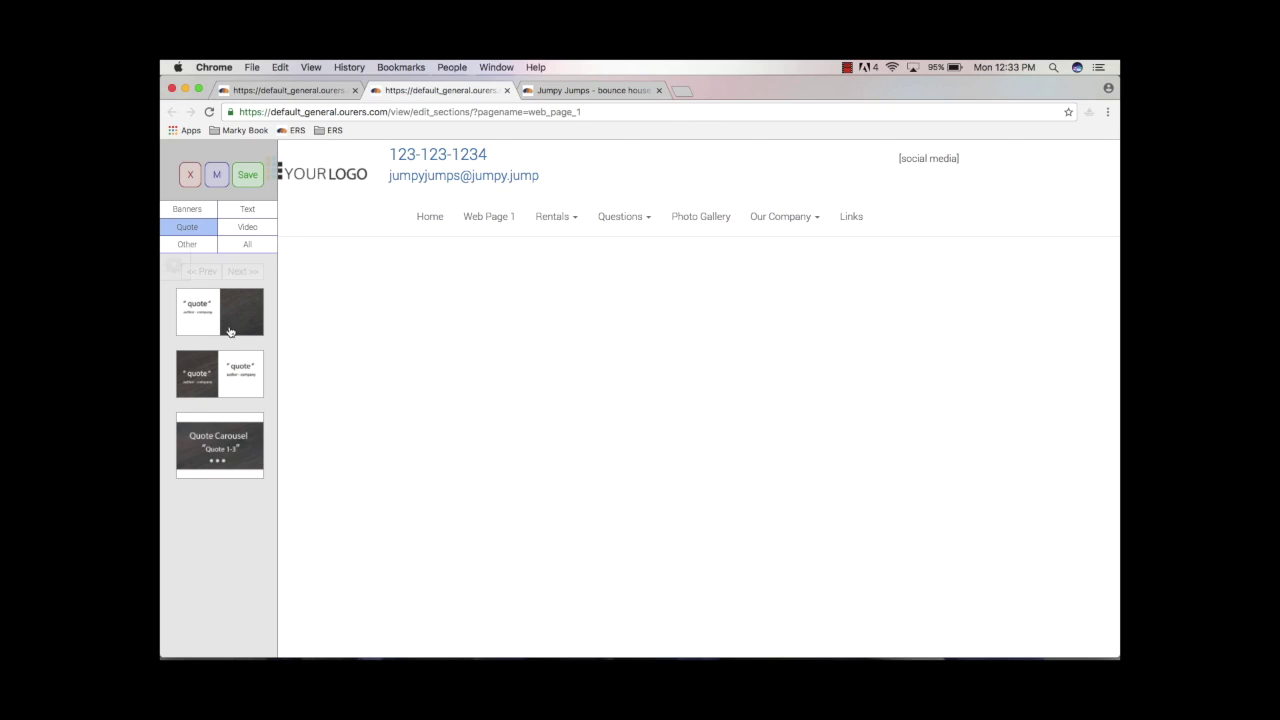
pyautogui.click(248, 186)
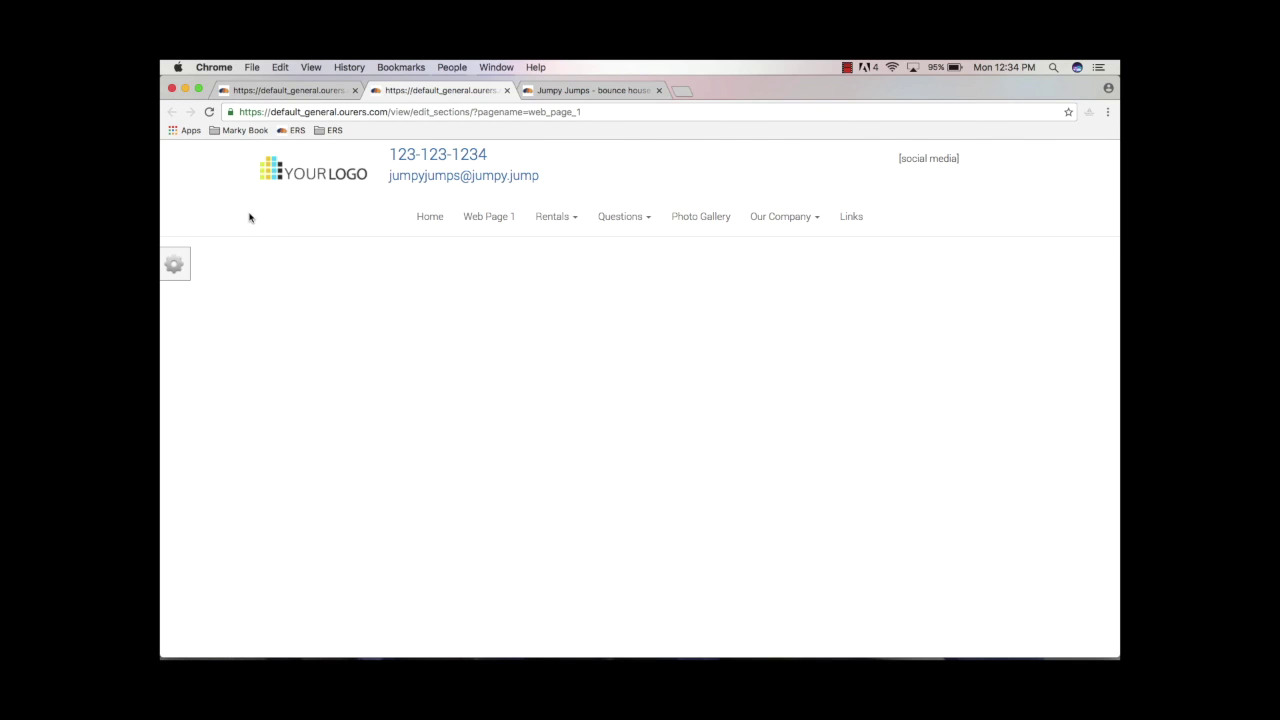
pyautogui.click(187, 260)
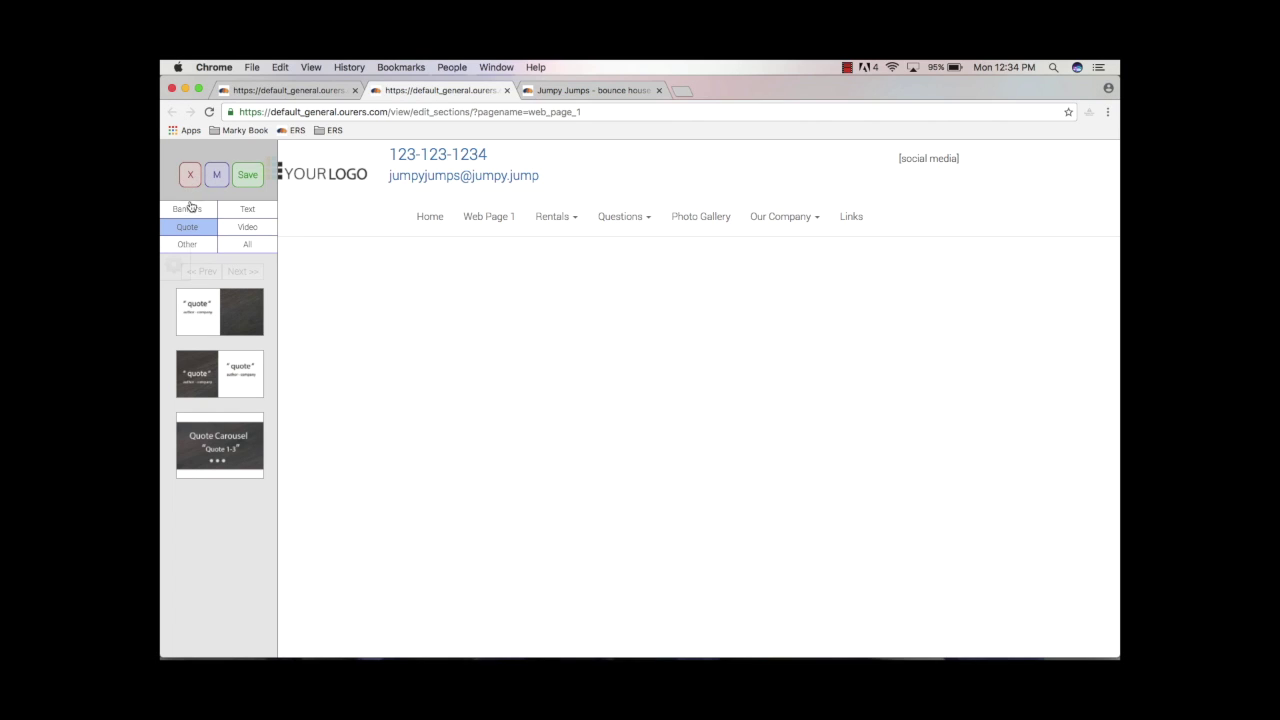
pyautogui.click(247, 211)
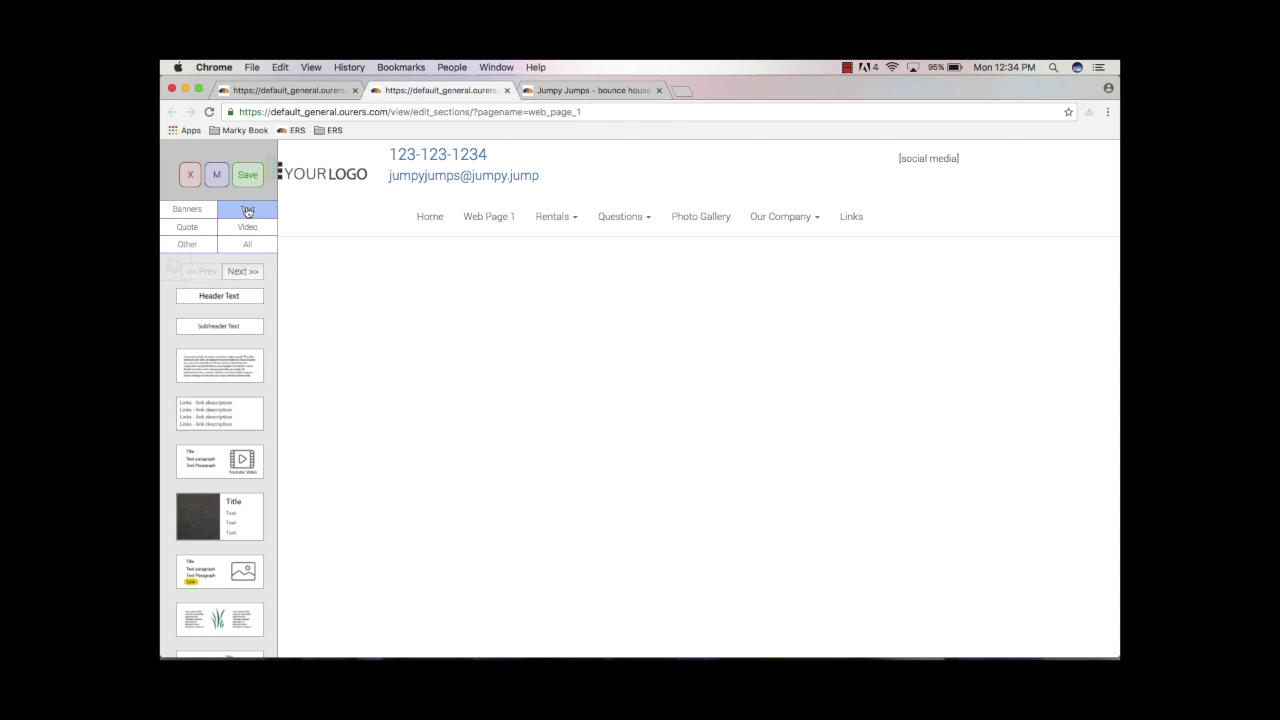
pyautogui.moveTo(216, 298); pyautogui.dragTo(521, 251)
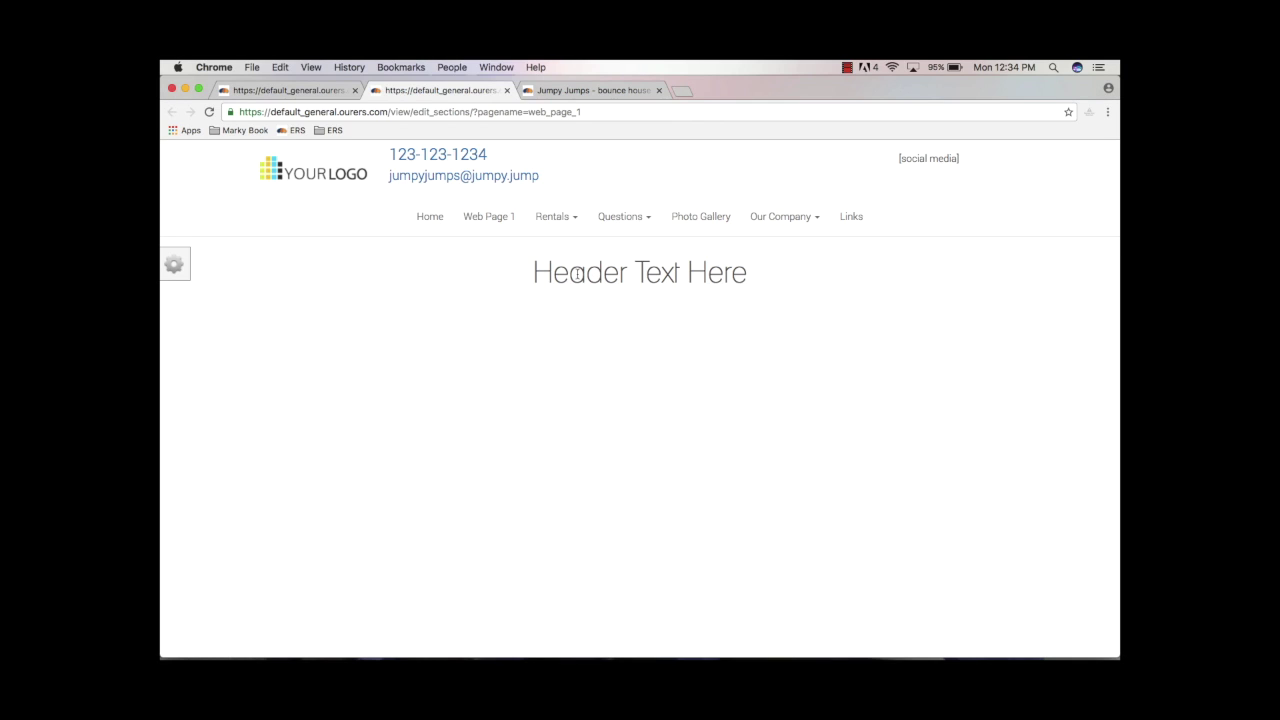
# Add a Subheader Text section beneath the header and save the page
pyautogui.click(174, 264)
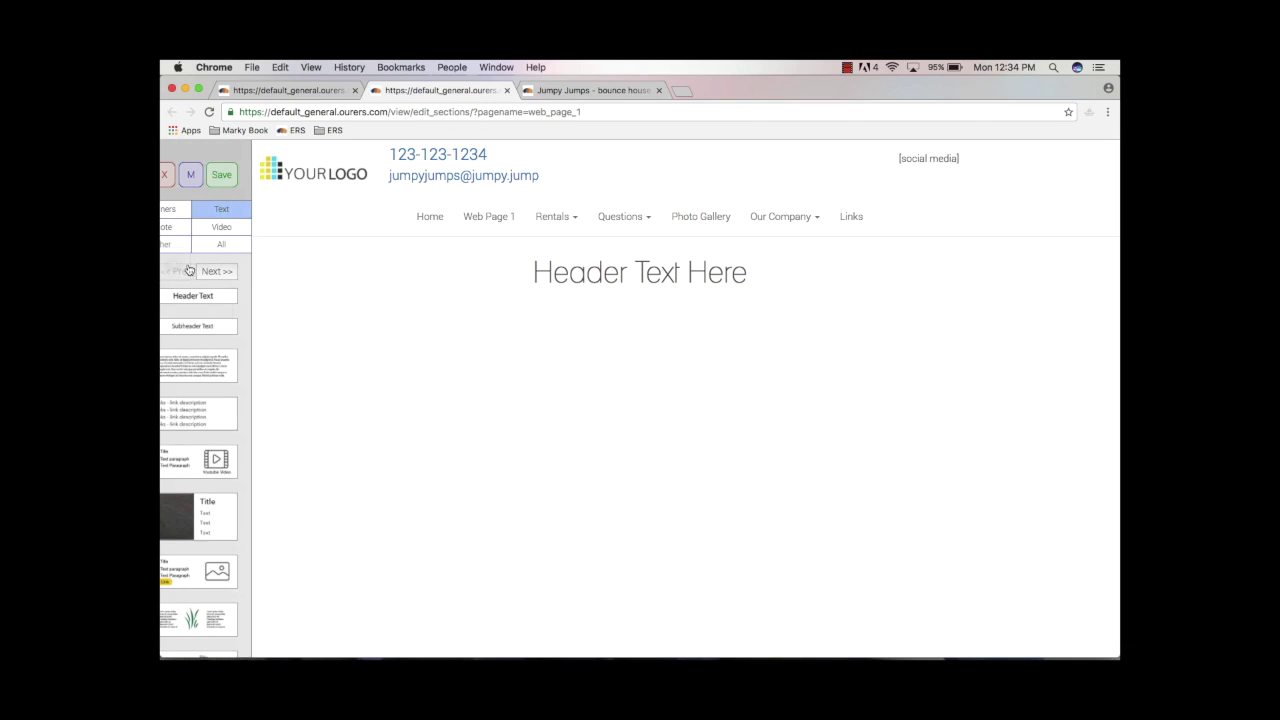
pyautogui.moveTo(201, 324); pyautogui.dragTo(351, 336)
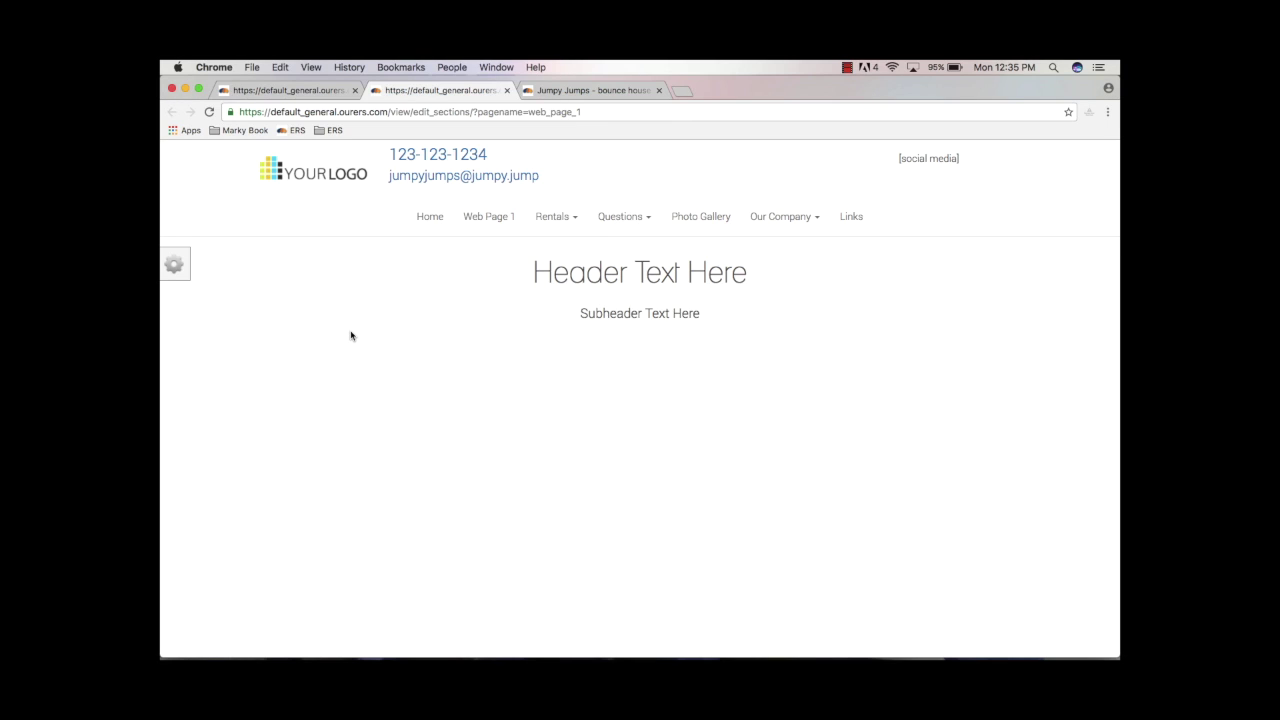
pyautogui.click(186, 272)
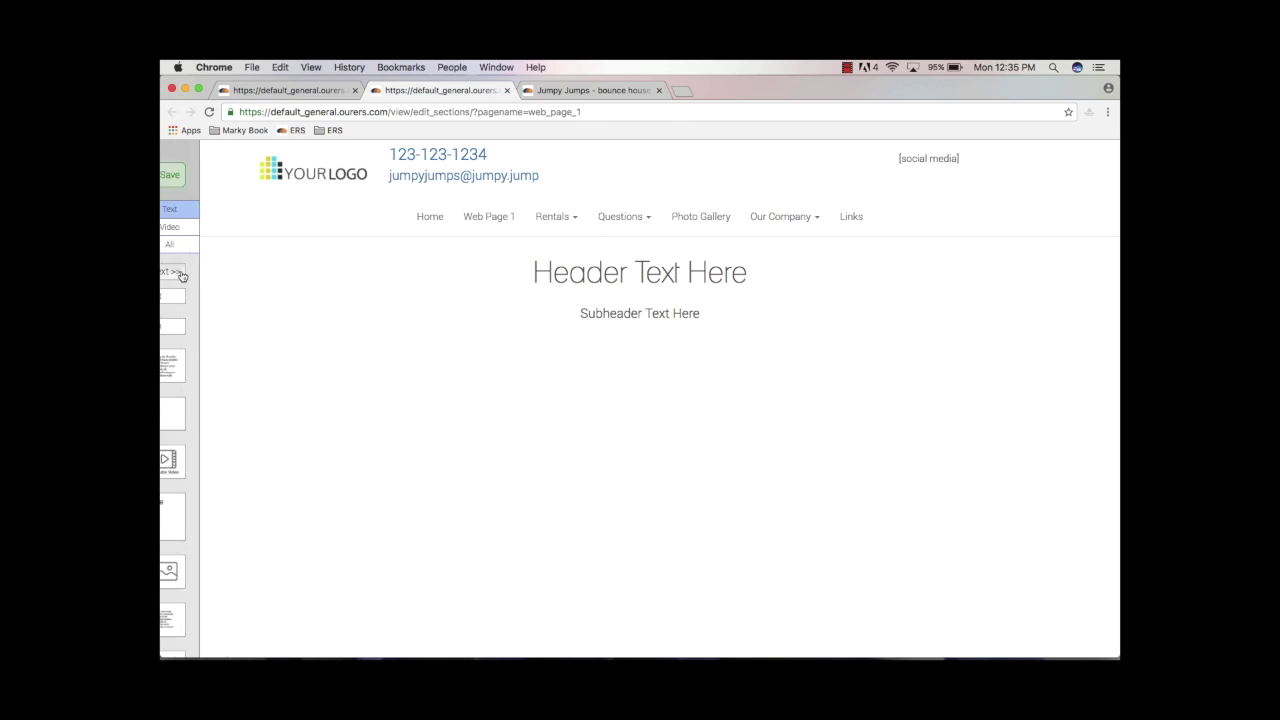
pyautogui.click(246, 175)
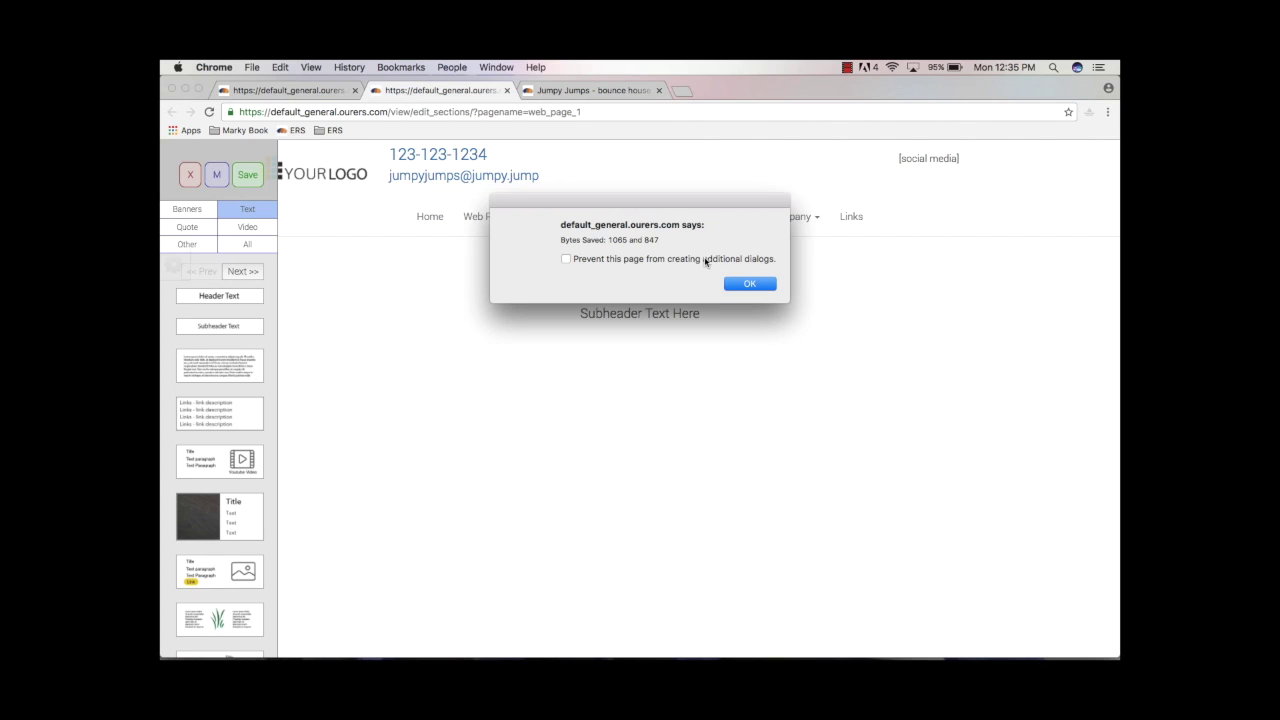
pyautogui.click(751, 285)
# Reload the live Web Page 1 to check the saved sections, and return to the section editor
pyautogui.click(596, 91)
pyautogui.click(209, 111)
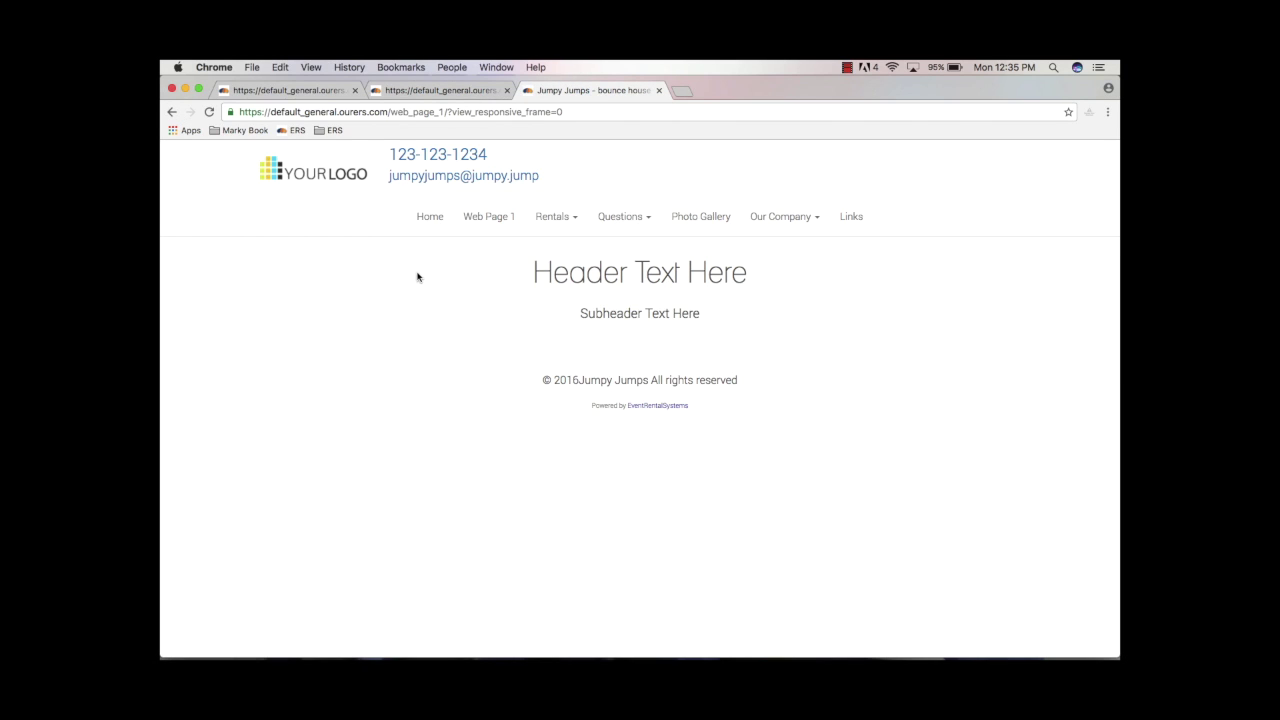
pyautogui.click(456, 91)
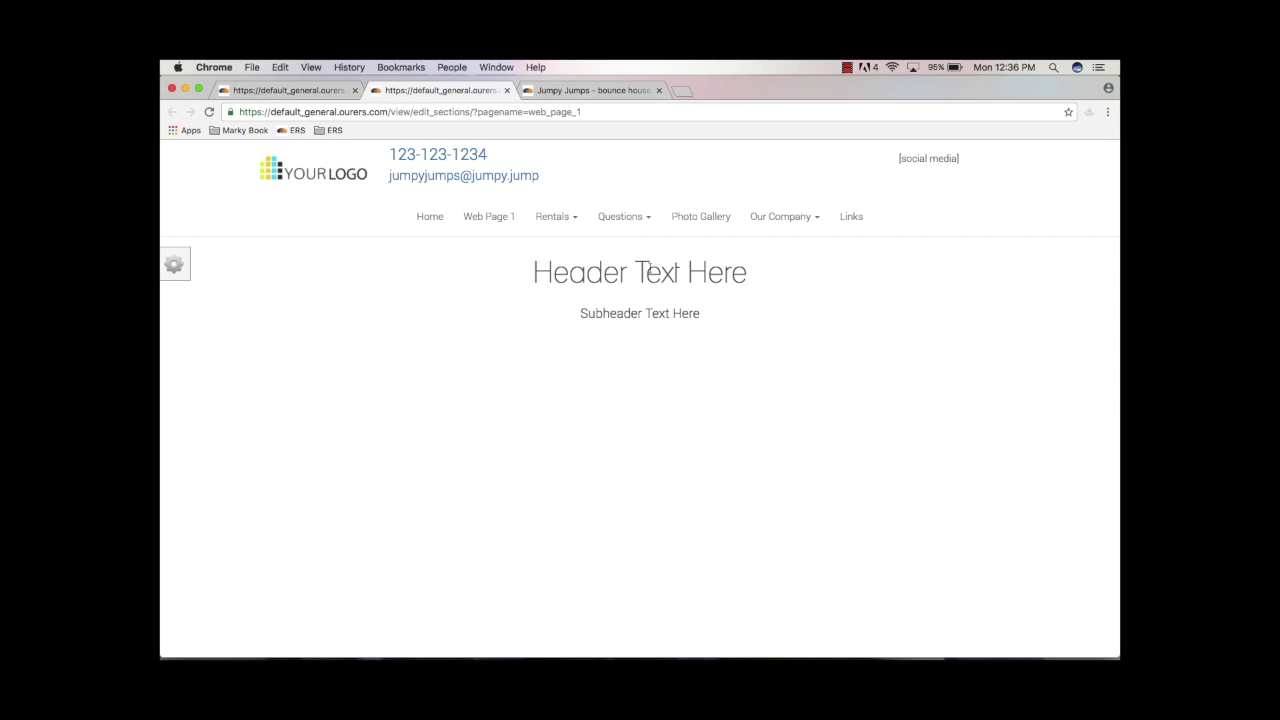
# Replace the header section's placeholder text with "Web page 1"
pyautogui.click(605, 270)
pyautogui.moveTo(593, 329); pyautogui.dragTo(475, 333)
pyautogui.write('Web Pa')
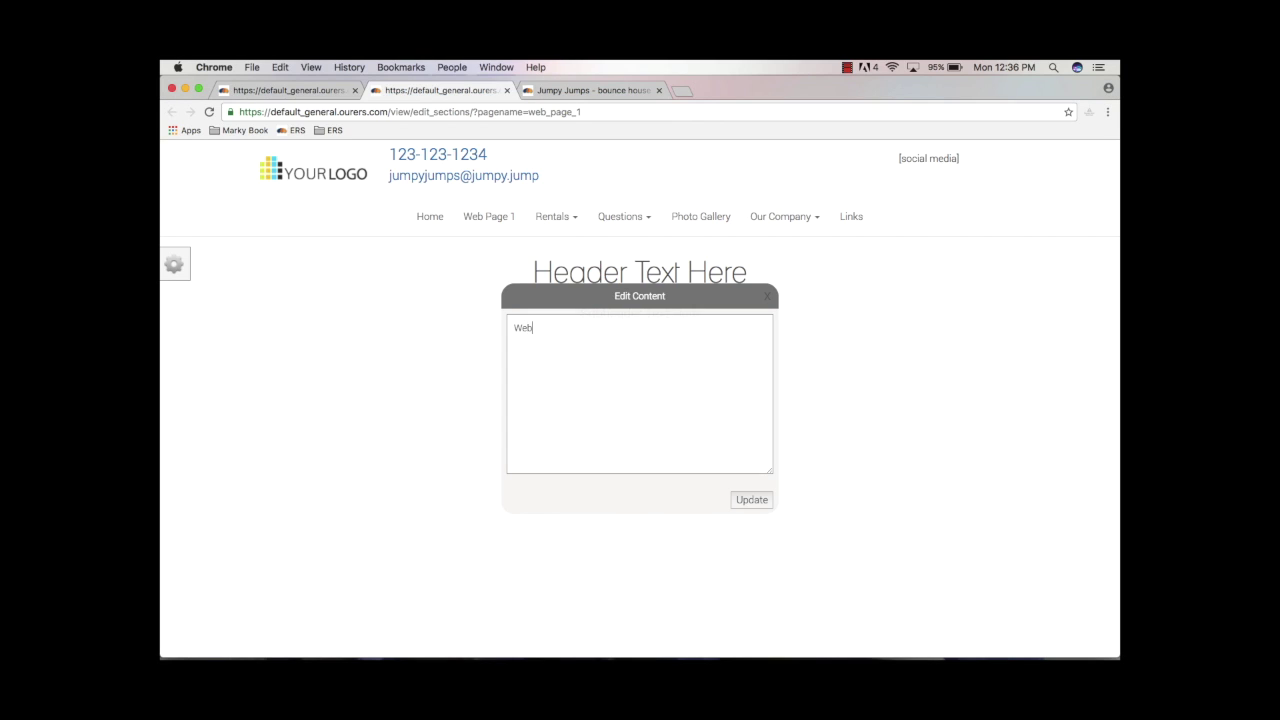
pyautogui.write('ge 1')
pyautogui.click(748, 502)
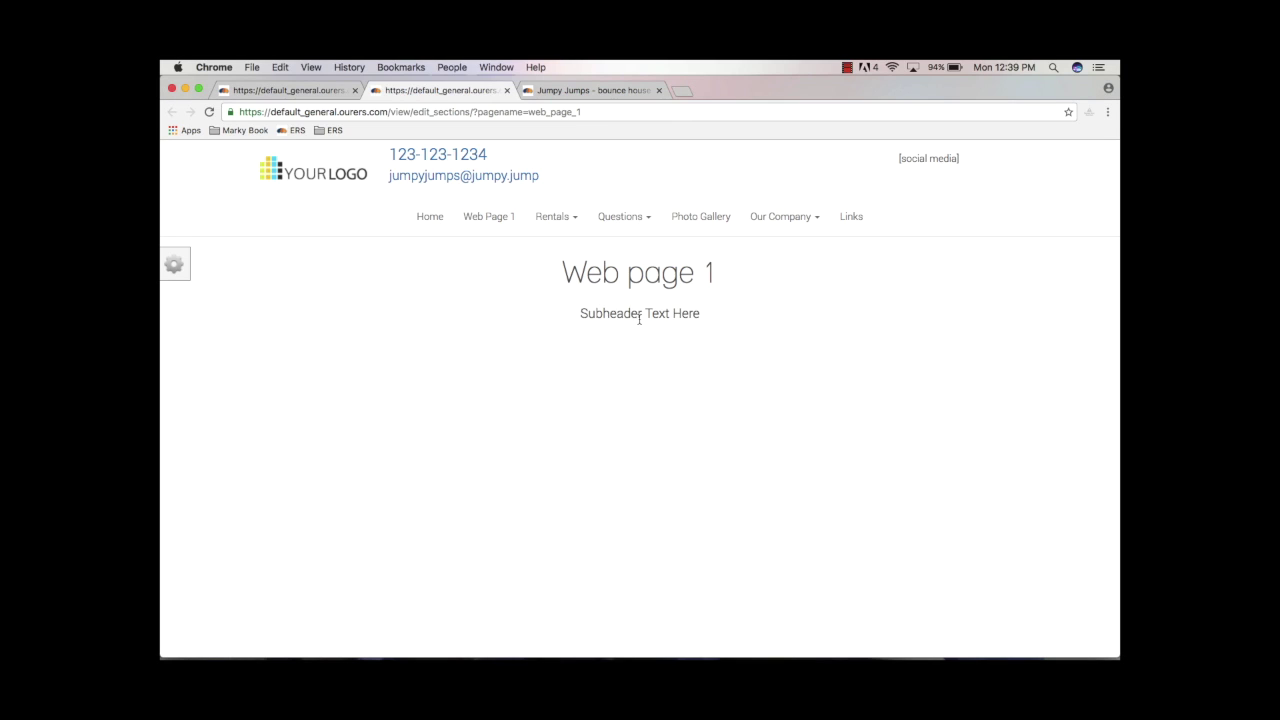
# Replace the subheader section's placeholder text with "Hello everyone"
pyautogui.click(626, 313)
pyautogui.moveTo(603, 328); pyautogui.dragTo(476, 318)
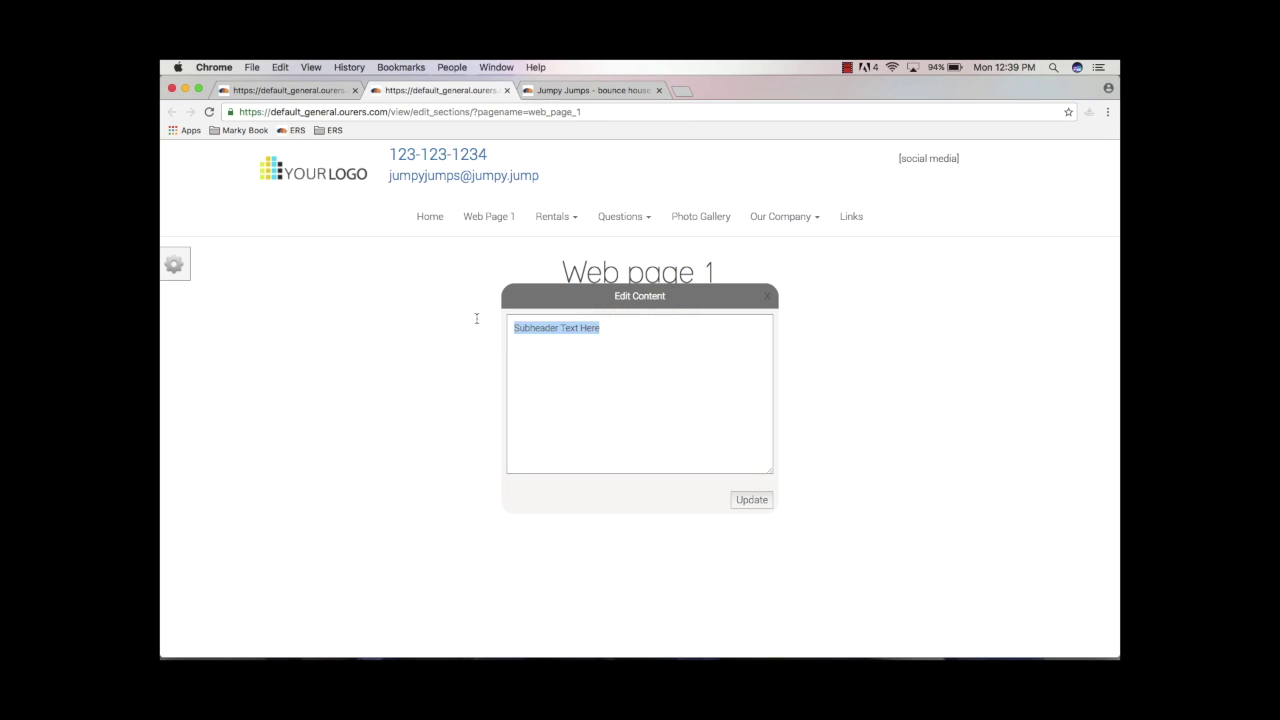
pyautogui.write('Hello everone')
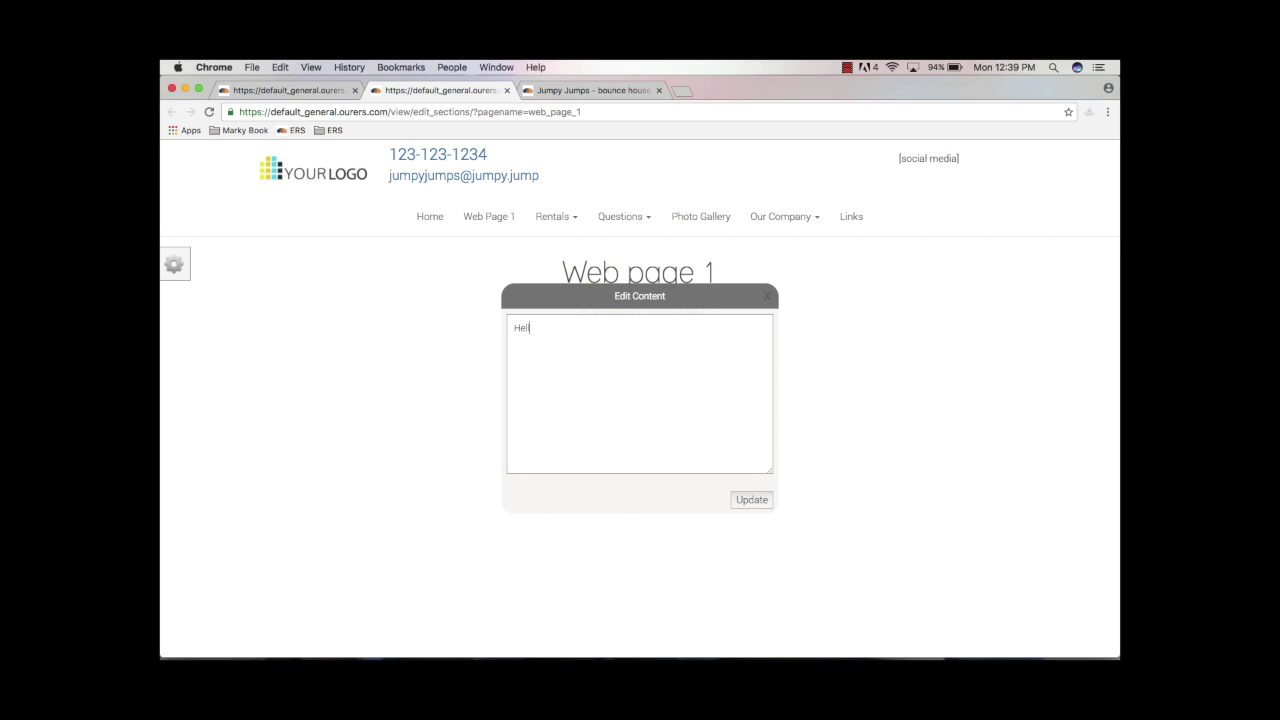
pyautogui.press('BackSpace')
pyautogui.press('BackSpace')
pyautogui.press('BackSpace')
pyautogui.write('yone')
pyautogui.click(751, 499)
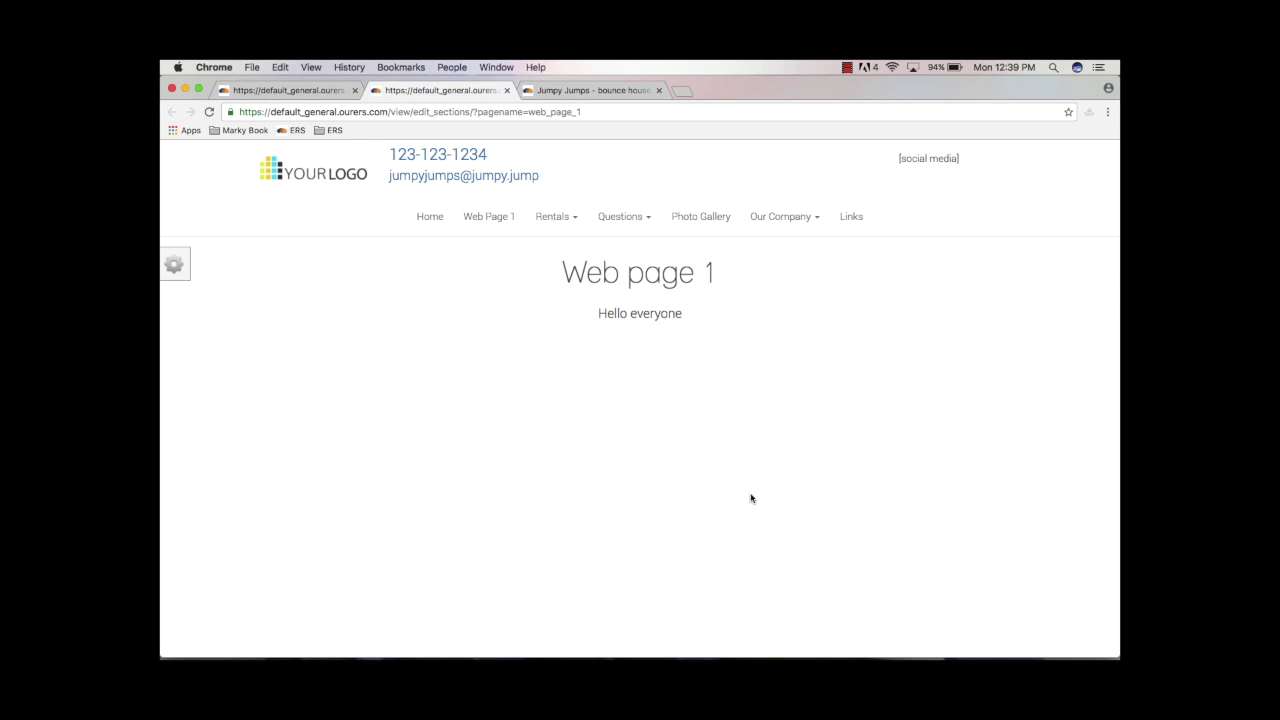
# Save the page sections and reload the live Web Page 1 to check the edited texts
pyautogui.click(175, 264)
pyautogui.click(255, 176)
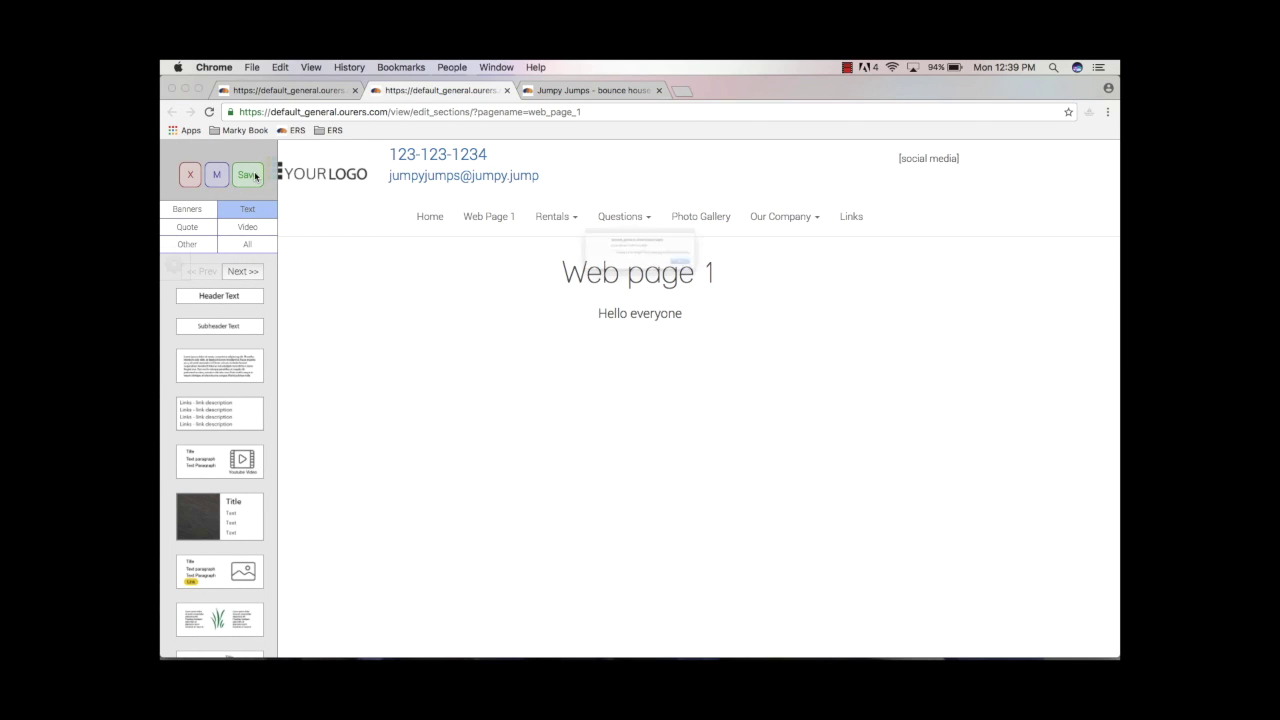
pyautogui.click(756, 287)
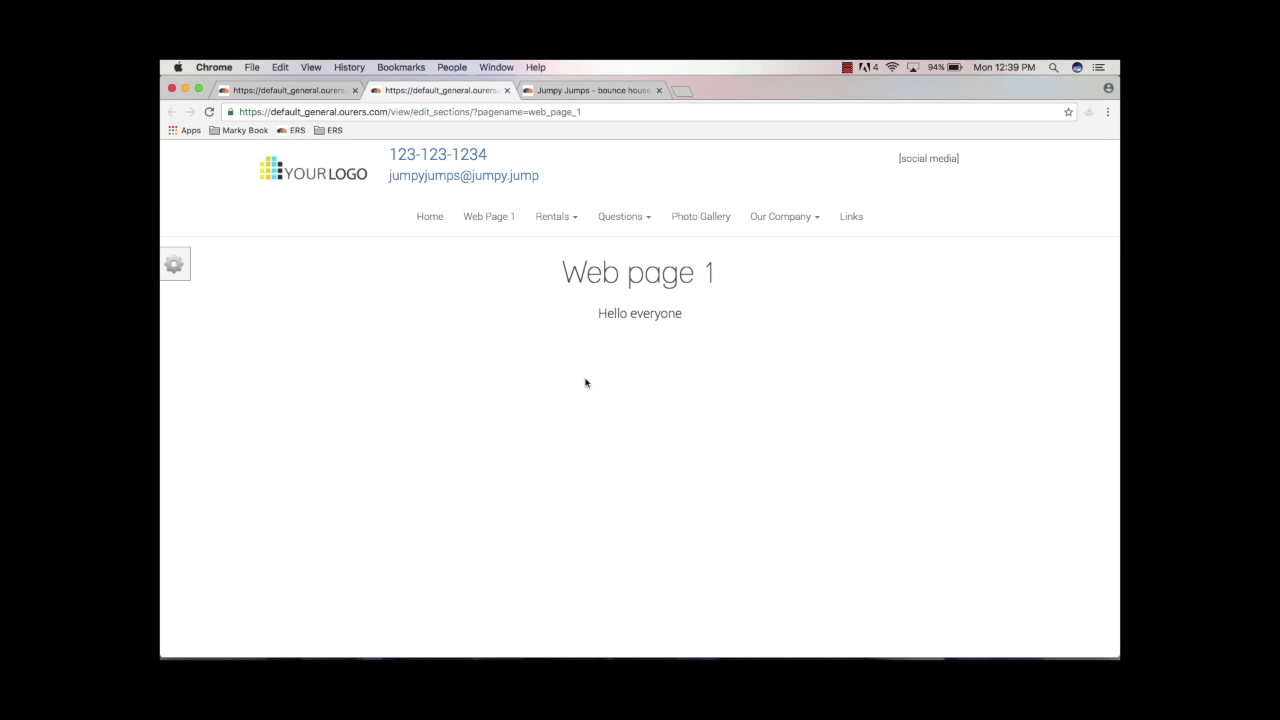
pyautogui.click(607, 92)
pyautogui.click(210, 112)
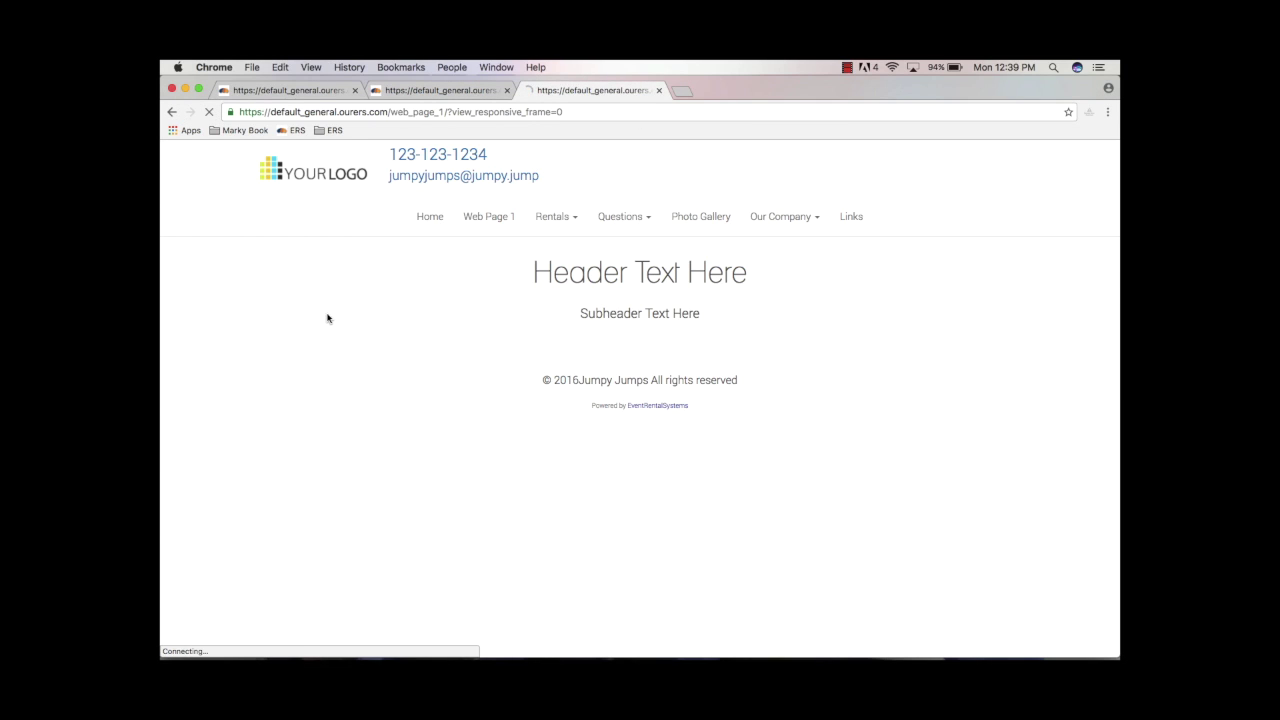
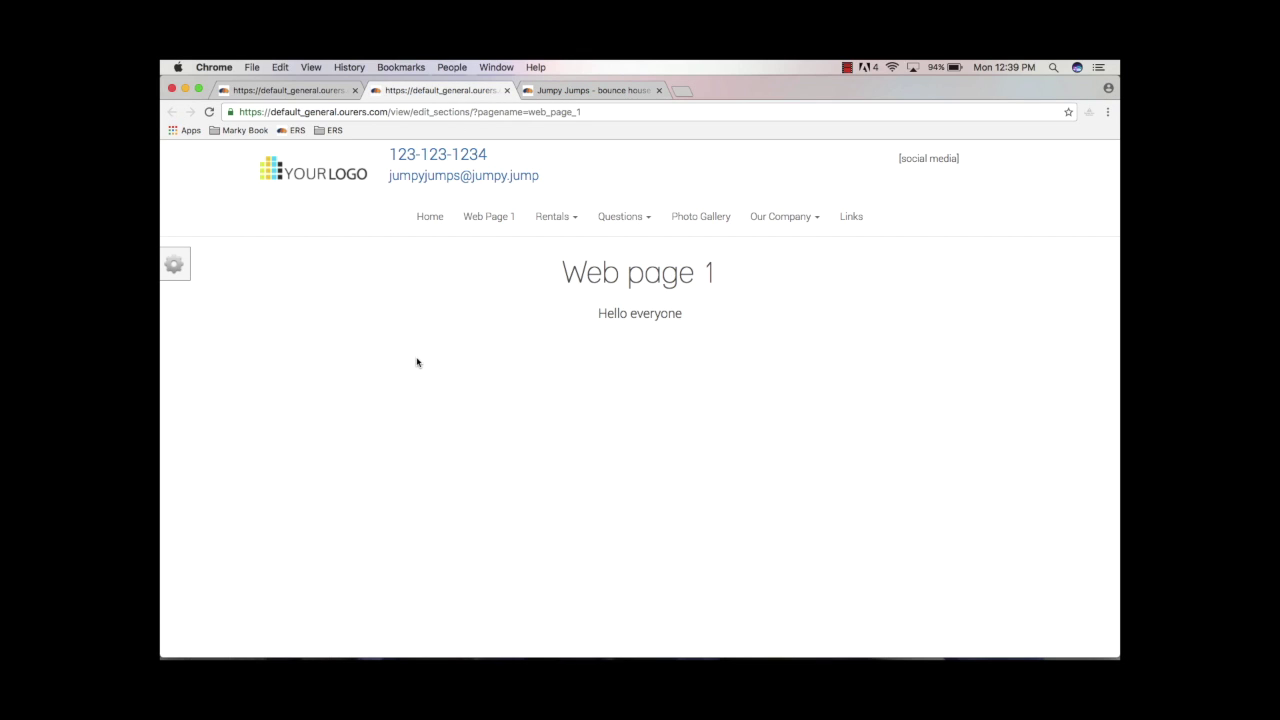
# Add the first "Banner with subtitle" section from the Banners category beneath the "Hello everyone" subheader
pyautogui.click(175, 264)
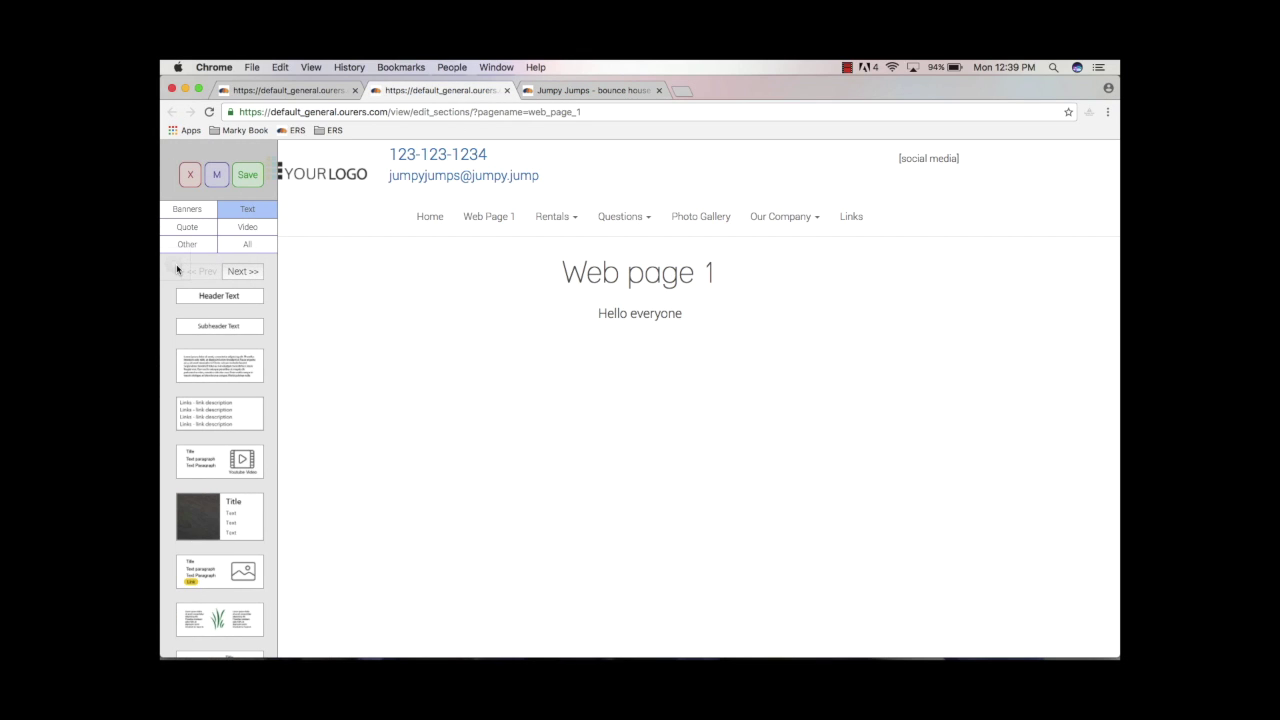
pyautogui.click(192, 212)
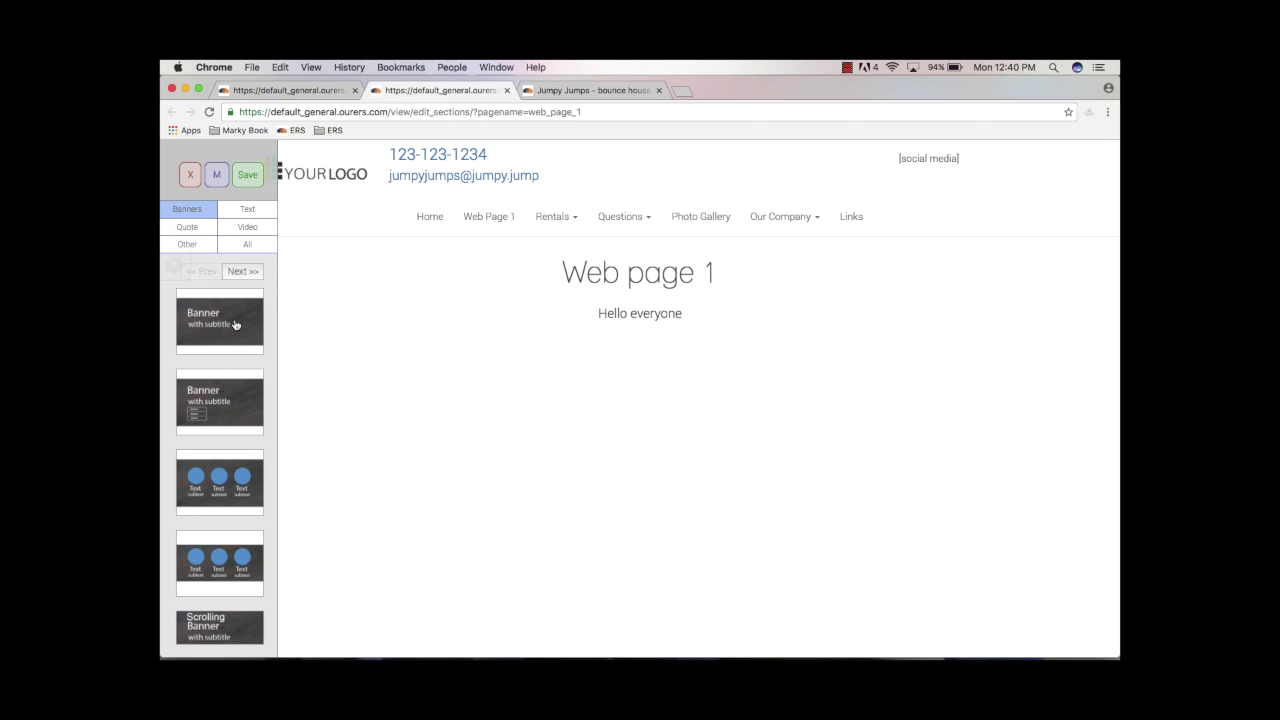
pyautogui.moveTo(235, 325); pyautogui.dragTo(440, 300)
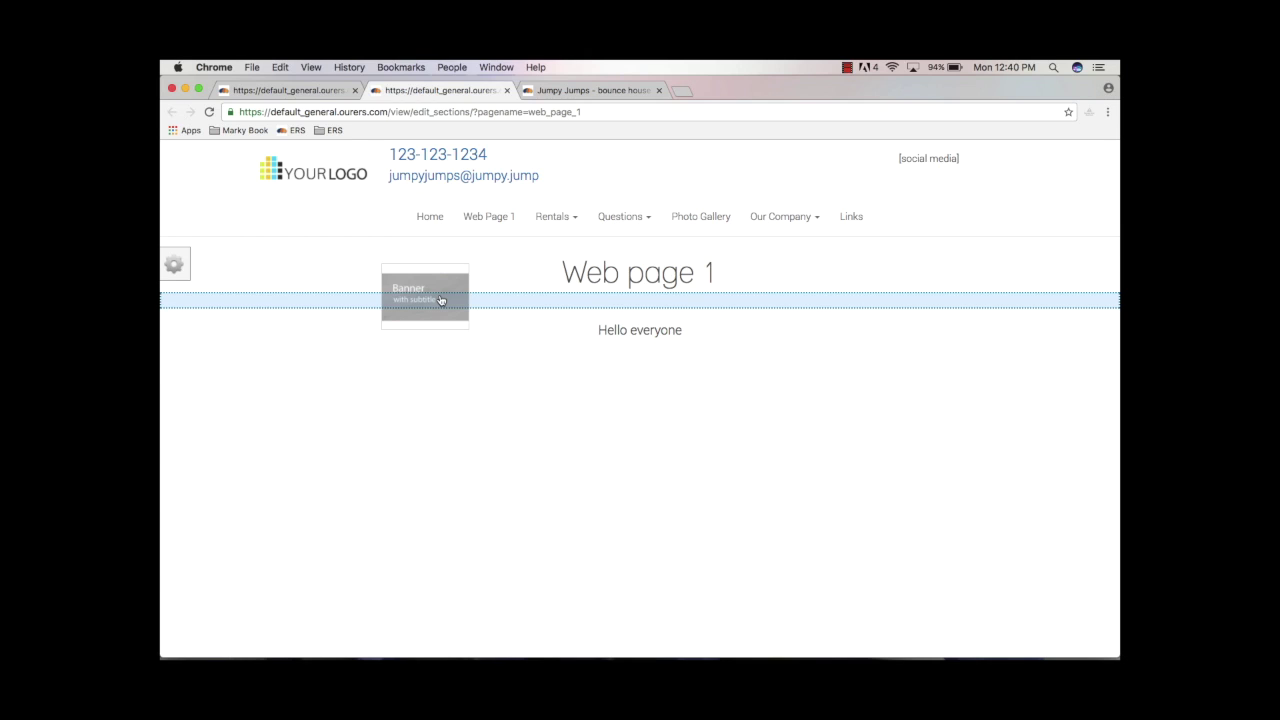
pyautogui.moveTo(440, 300); pyautogui.dragTo(438, 326)
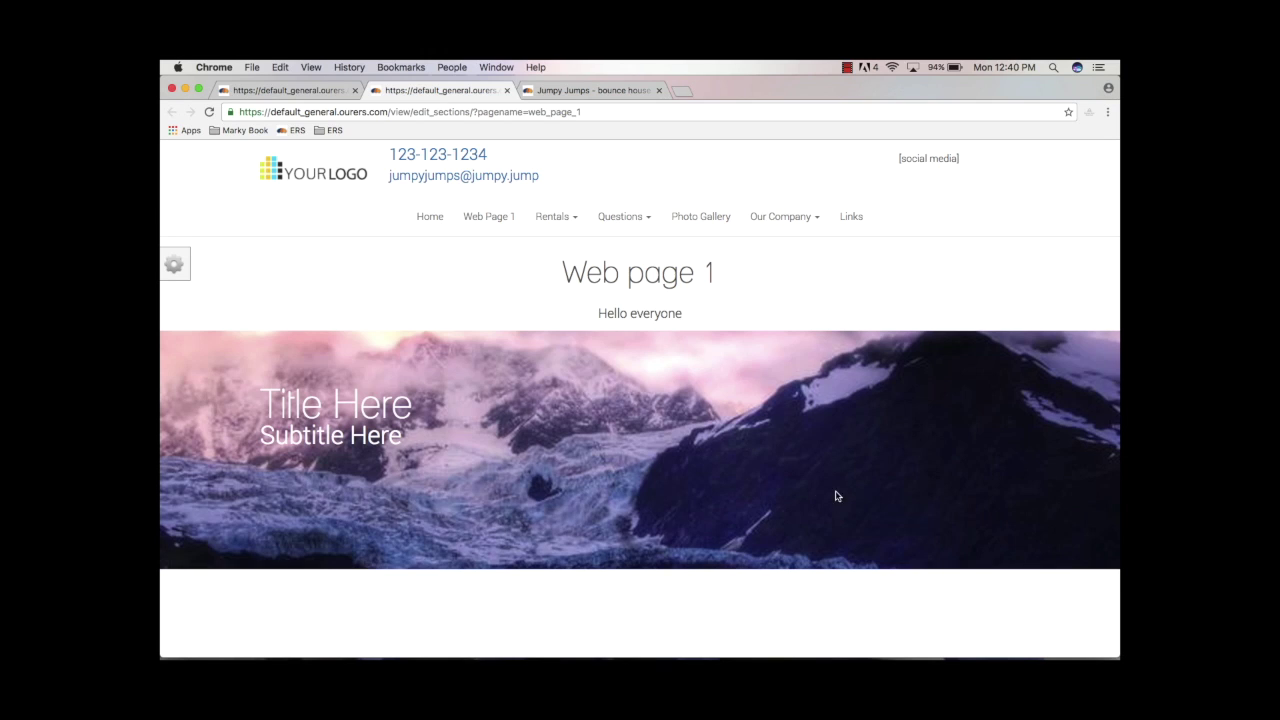
# Replace the banner's mountain background with the existing green image whose file name starts with 824183-green, and save the page
pyautogui.click(784, 467)
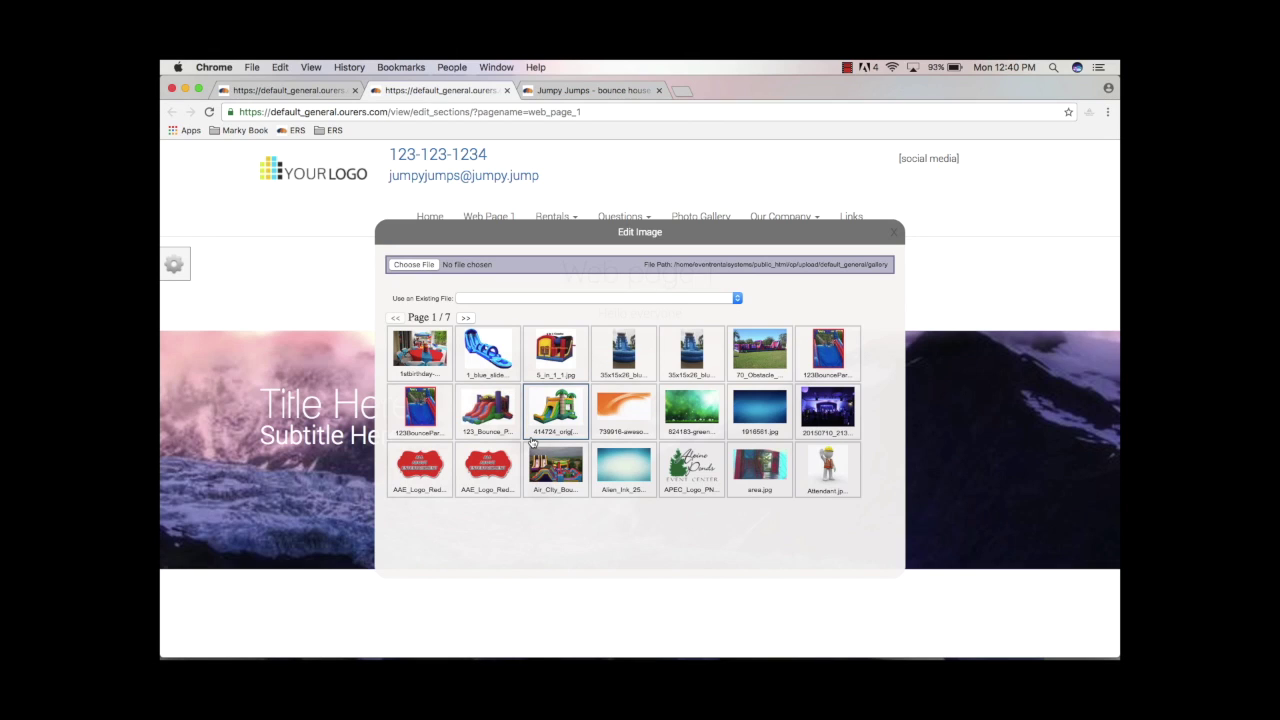
pyautogui.click(692, 406)
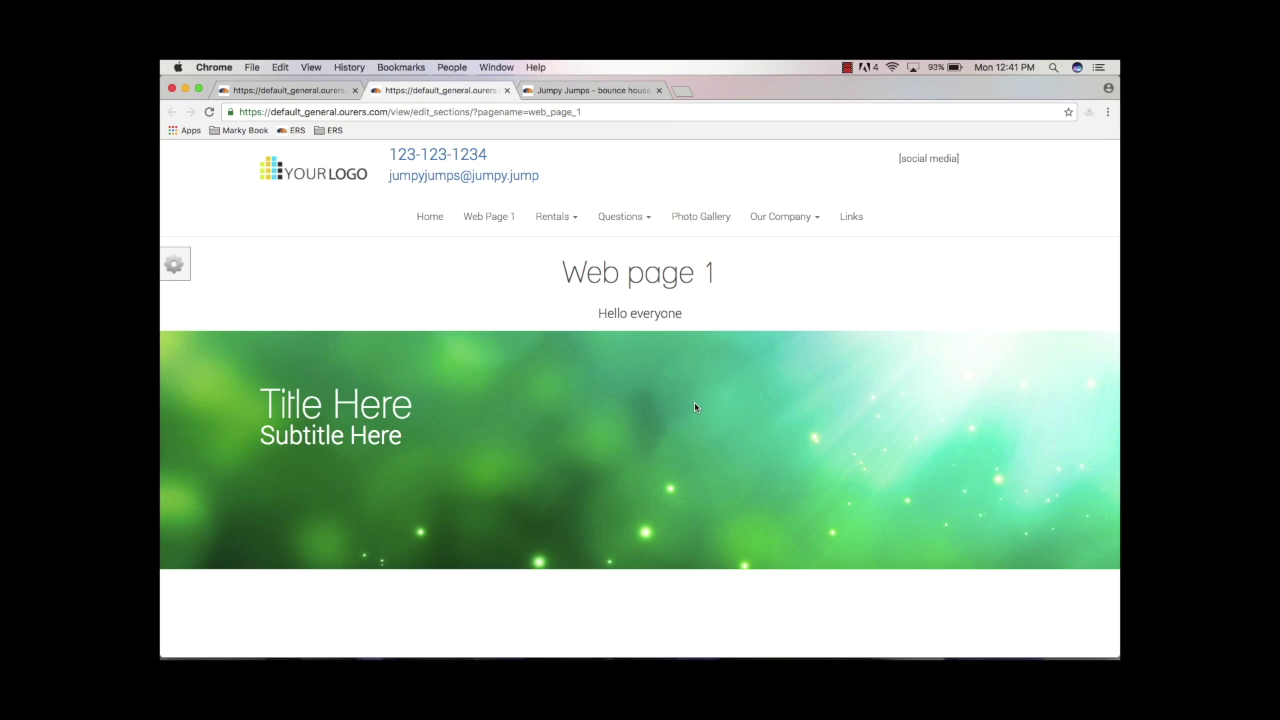
pyautogui.click(174, 264)
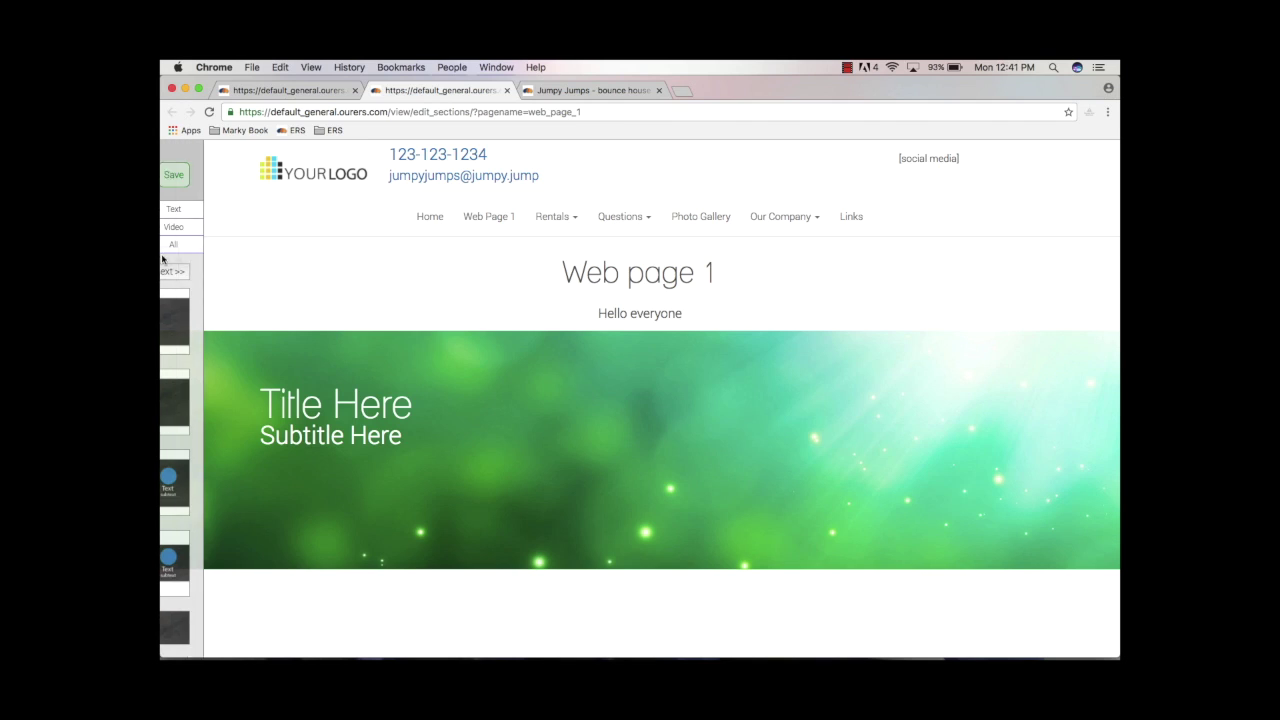
pyautogui.click(247, 180)
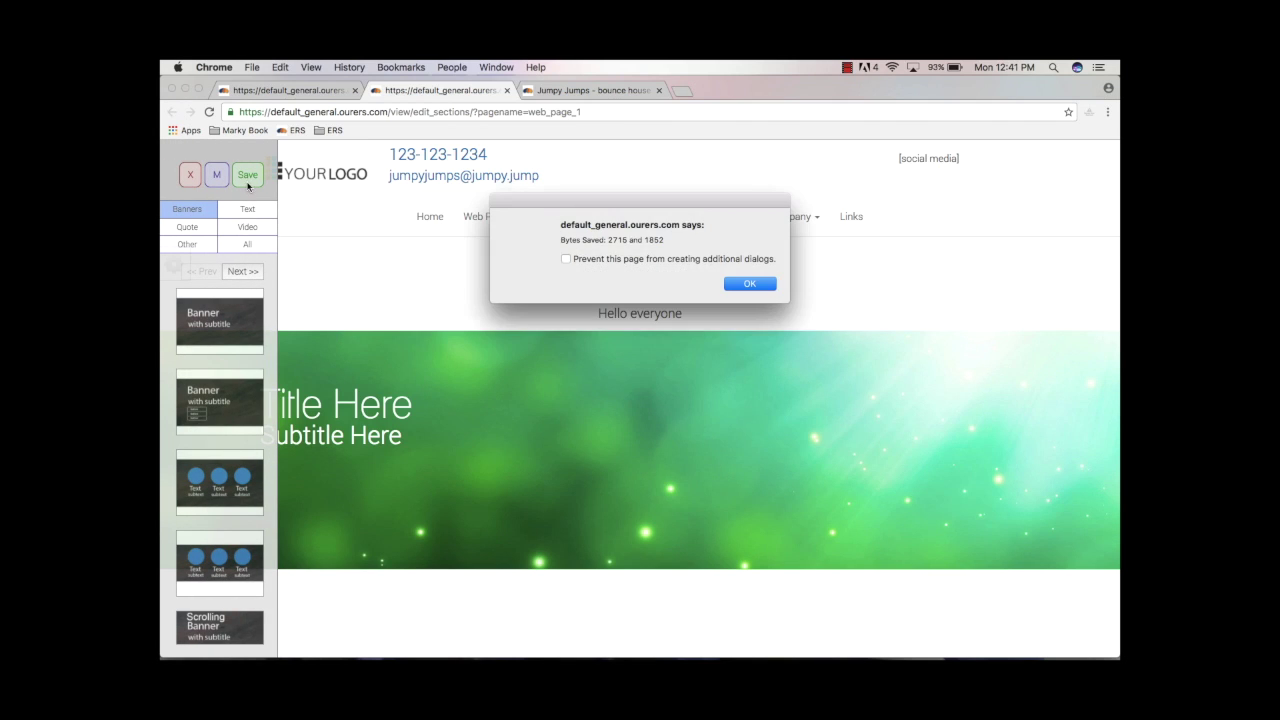
pyautogui.click(767, 284)
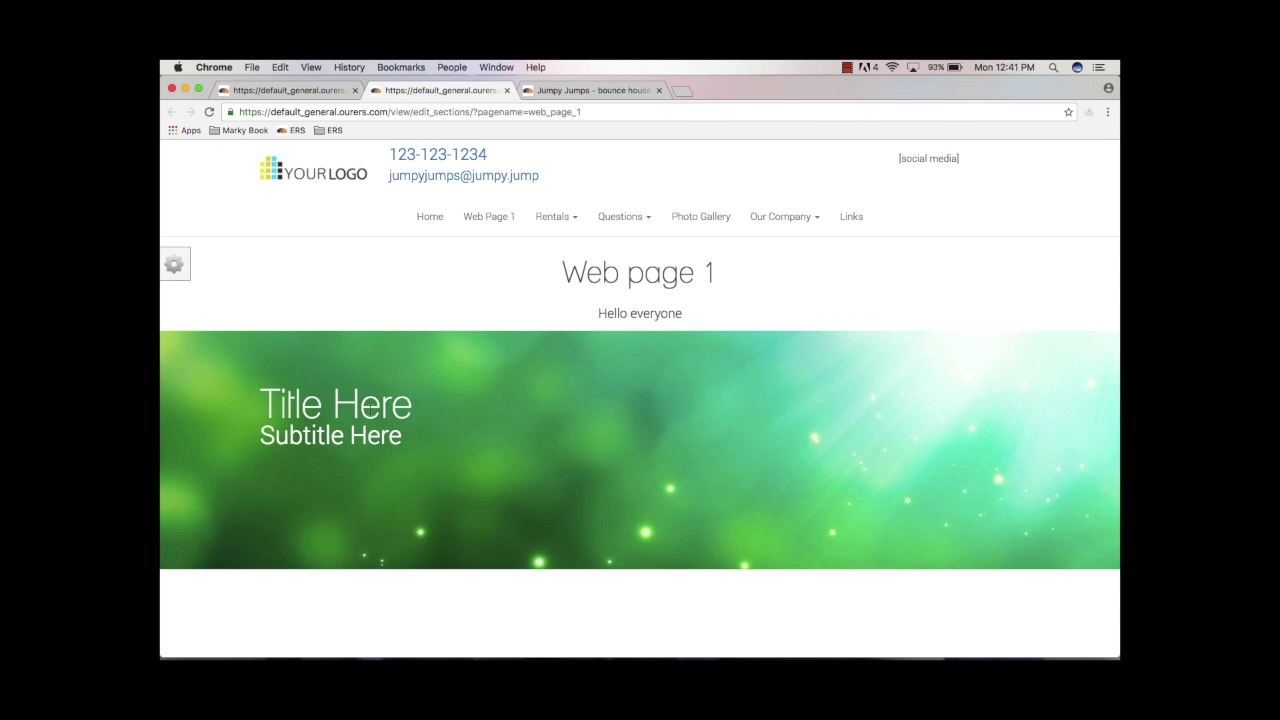
# Reload the live Web Page 1 to check the saved banner, and return to the section editor
pyautogui.click(545, 90)
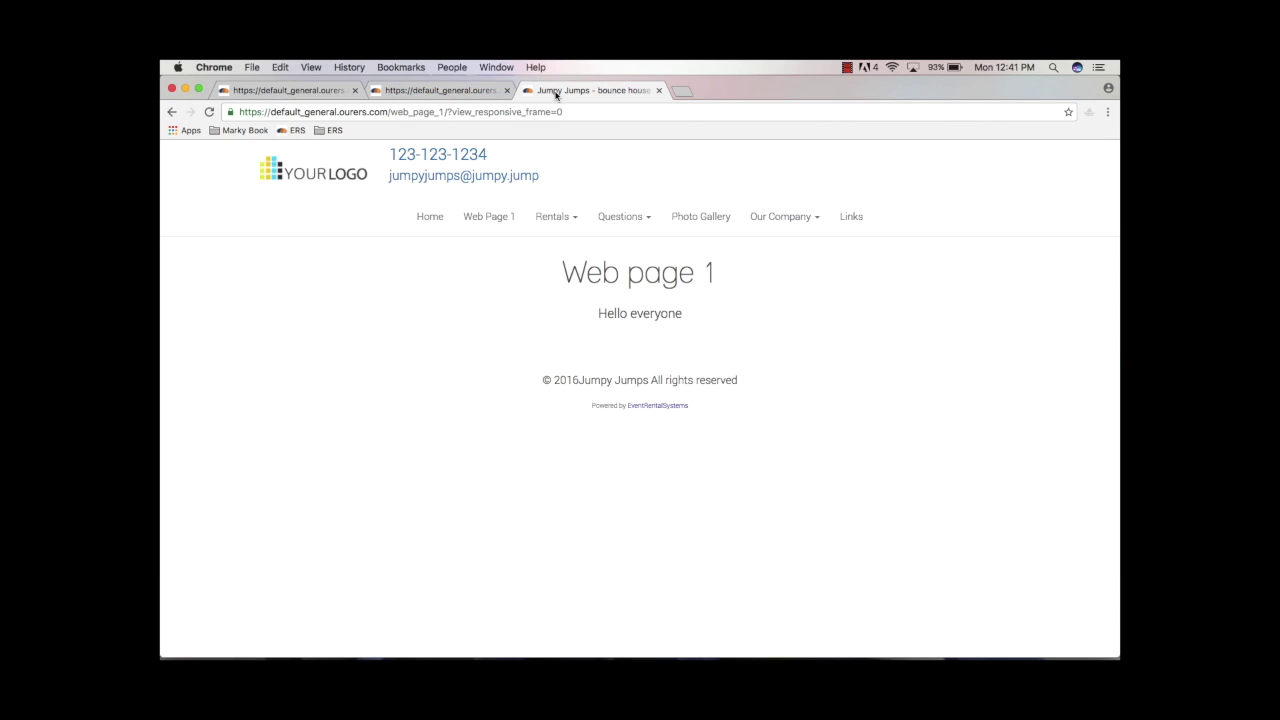
pyautogui.click(209, 111)
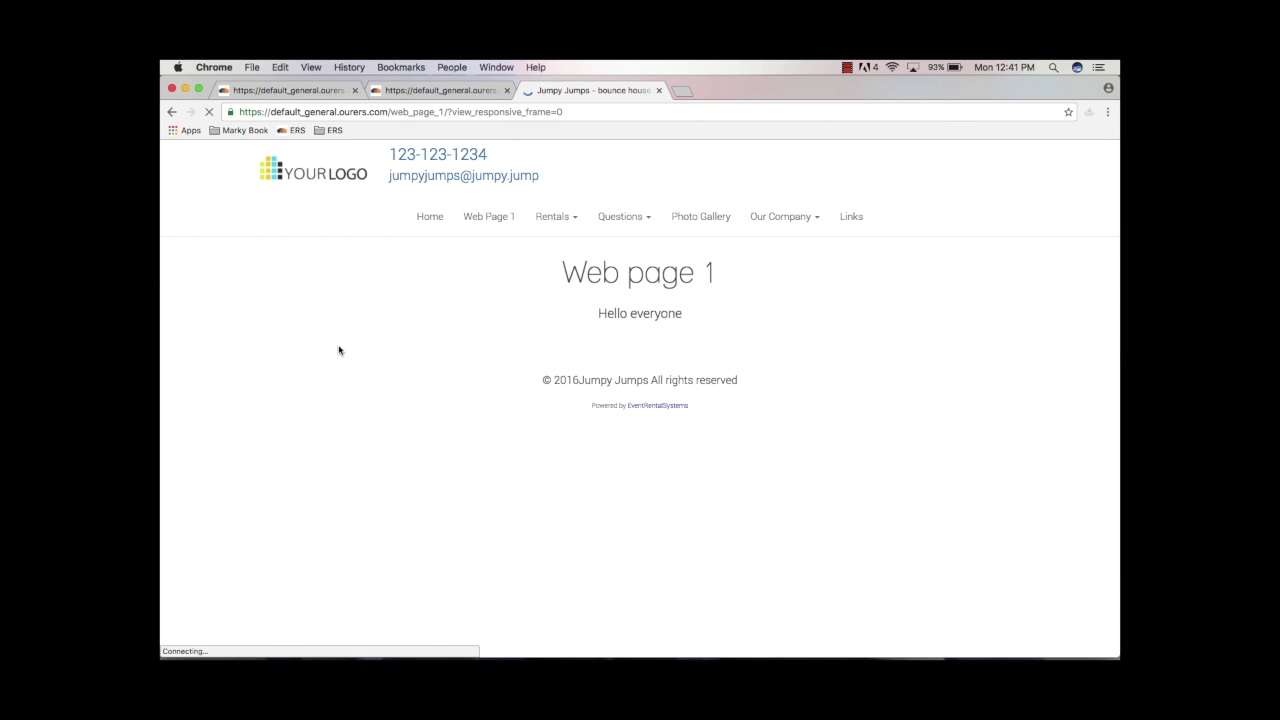
pyautogui.click(470, 93)
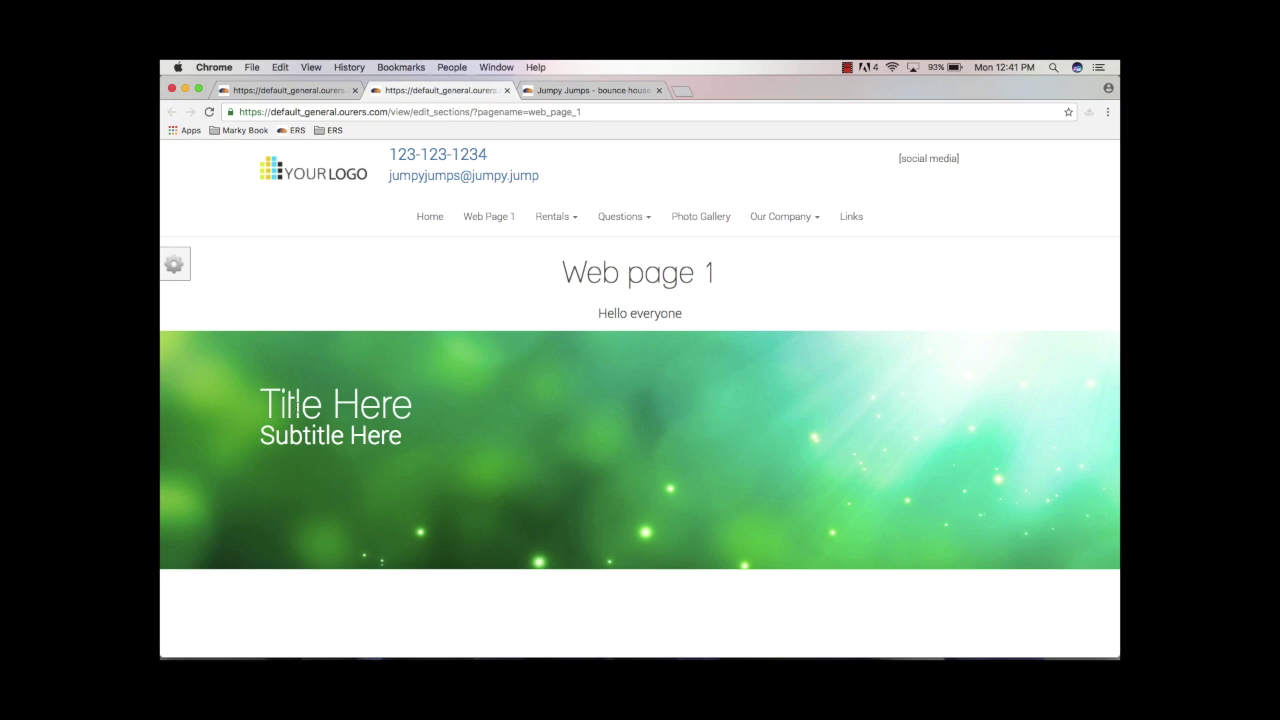
# Replace the banner's title placeholder with "Cool image"
pyautogui.click(352, 405)
pyautogui.moveTo(561, 326); pyautogui.dragTo(491, 325)
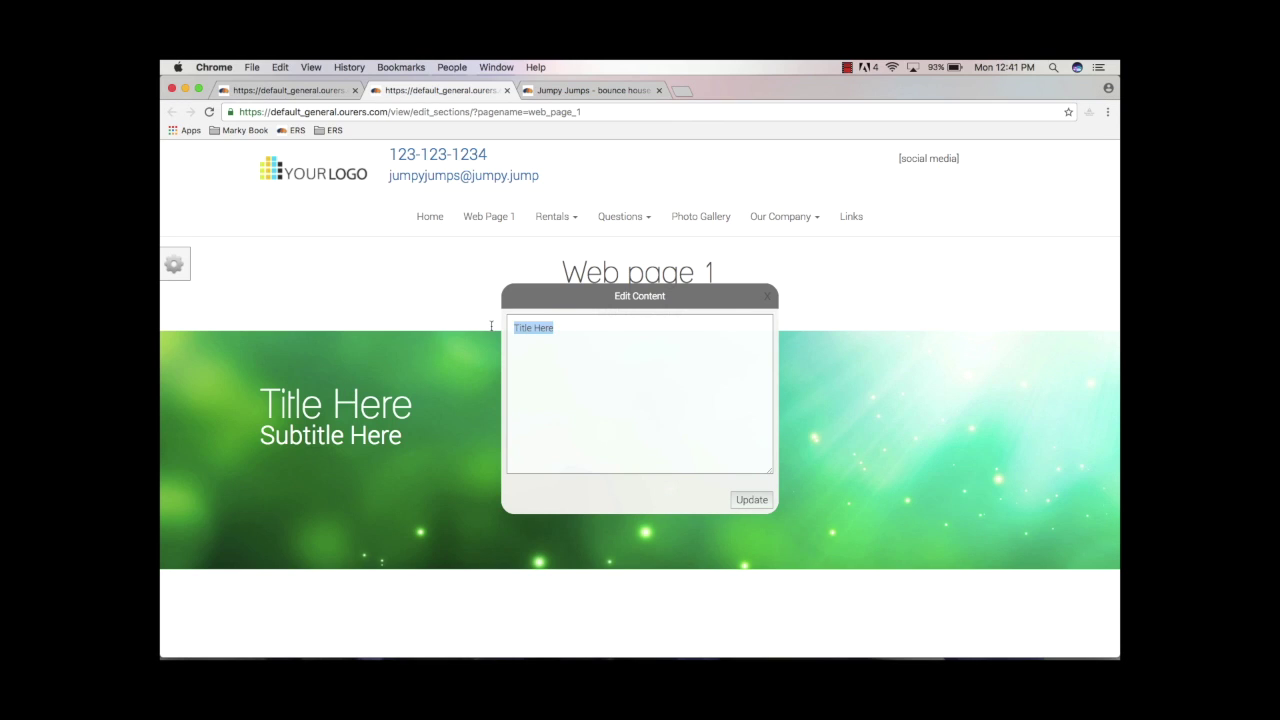
pyautogui.write('Cool image')
pyautogui.click(752, 499)
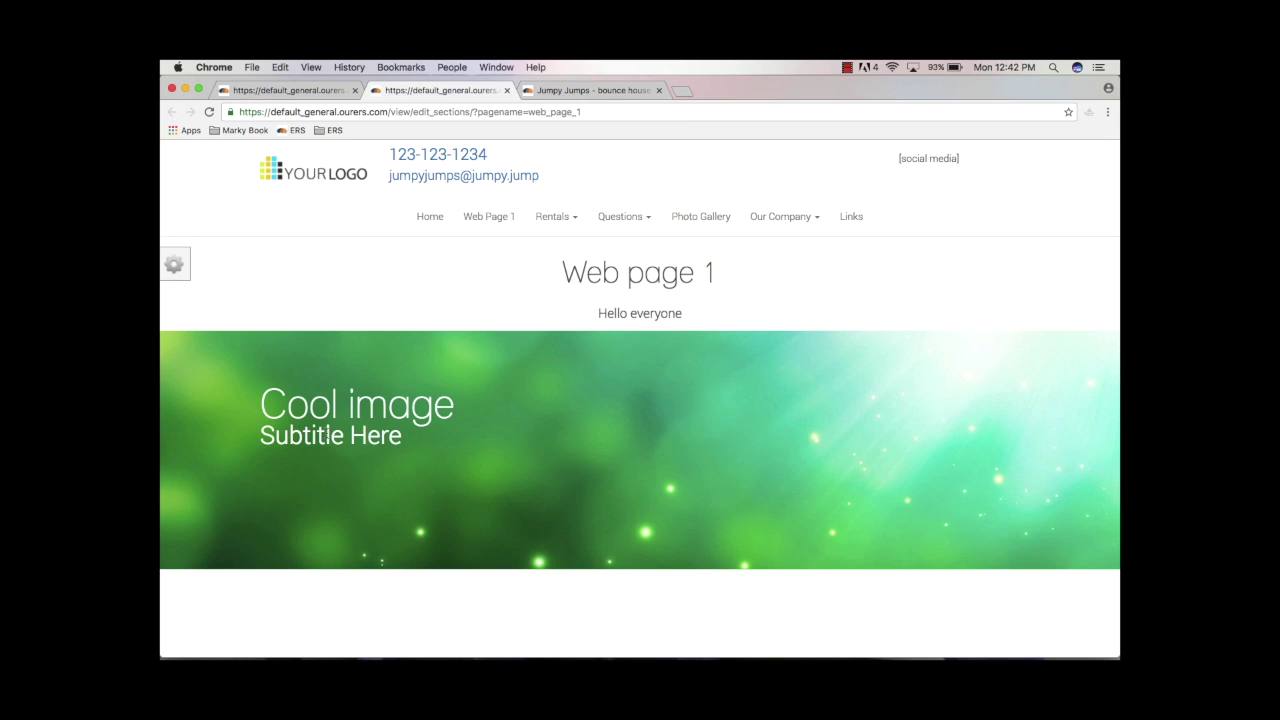
# Remove all of the banner's subtitle text
pyautogui.click(327, 434)
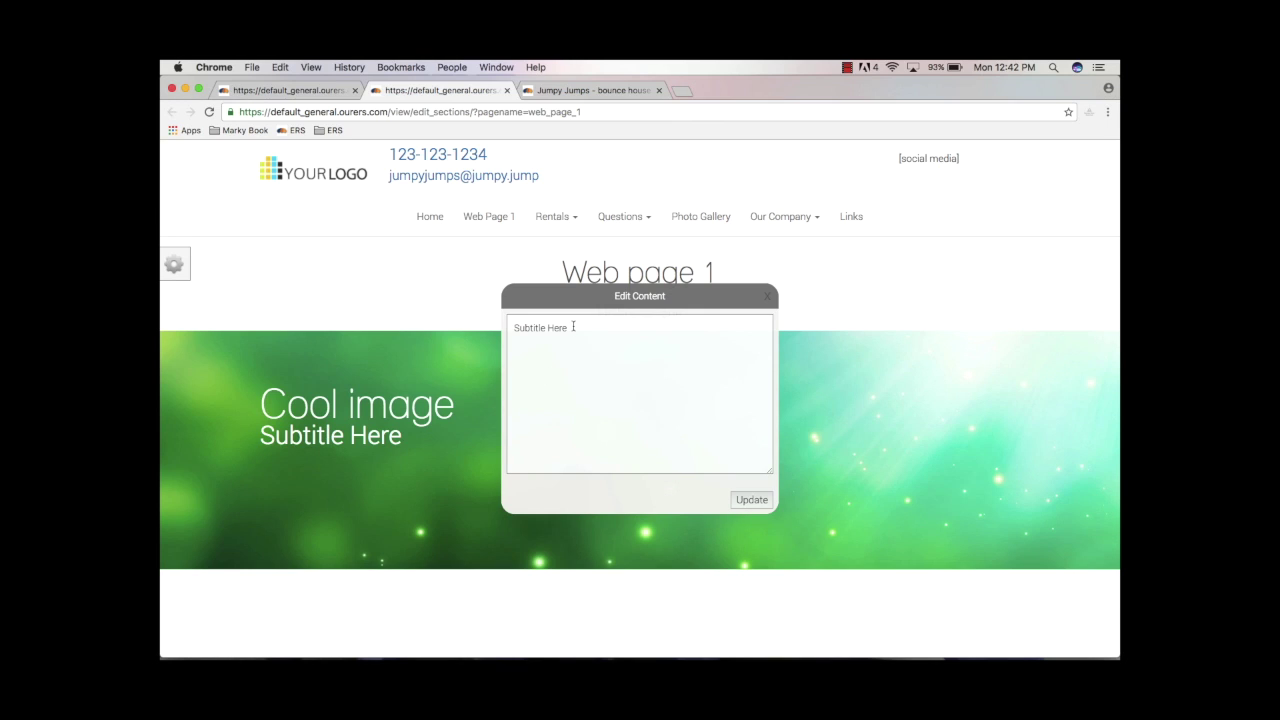
pyautogui.click(756, 502)
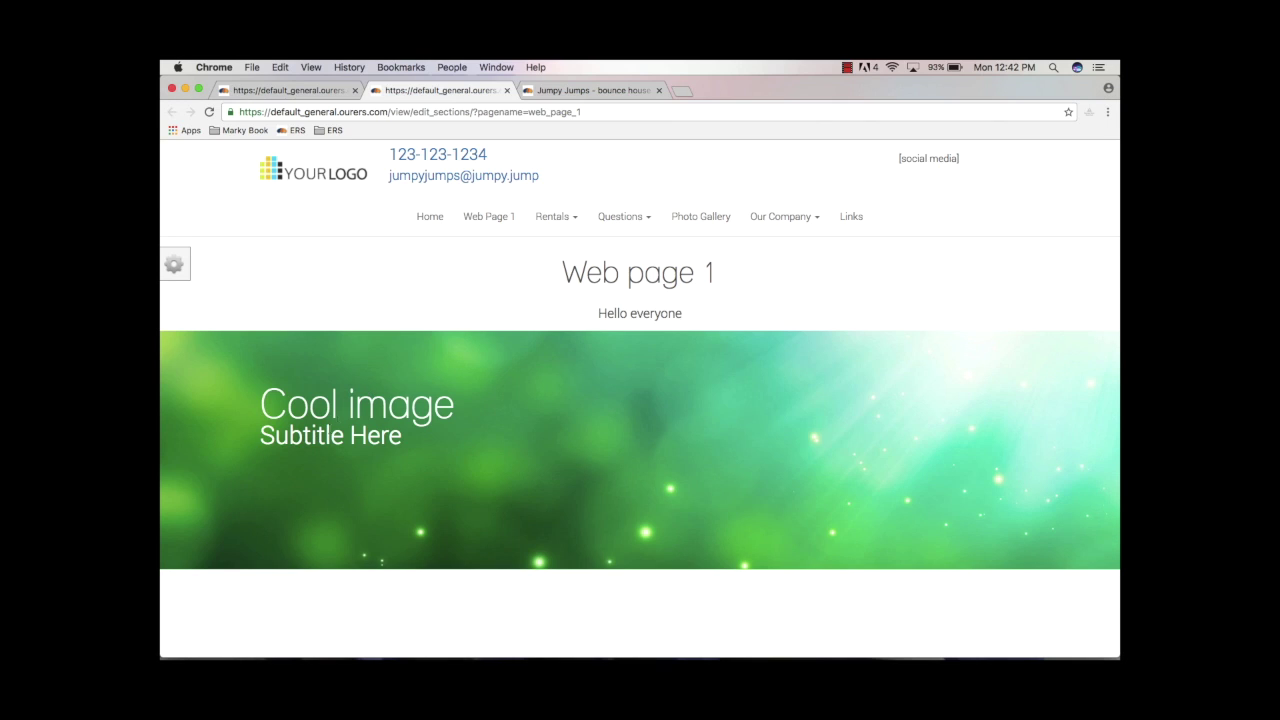
pyautogui.click(315, 445)
pyautogui.tripleClick(580, 328)
pyautogui.press('BackSpace')
pyautogui.click(753, 502)
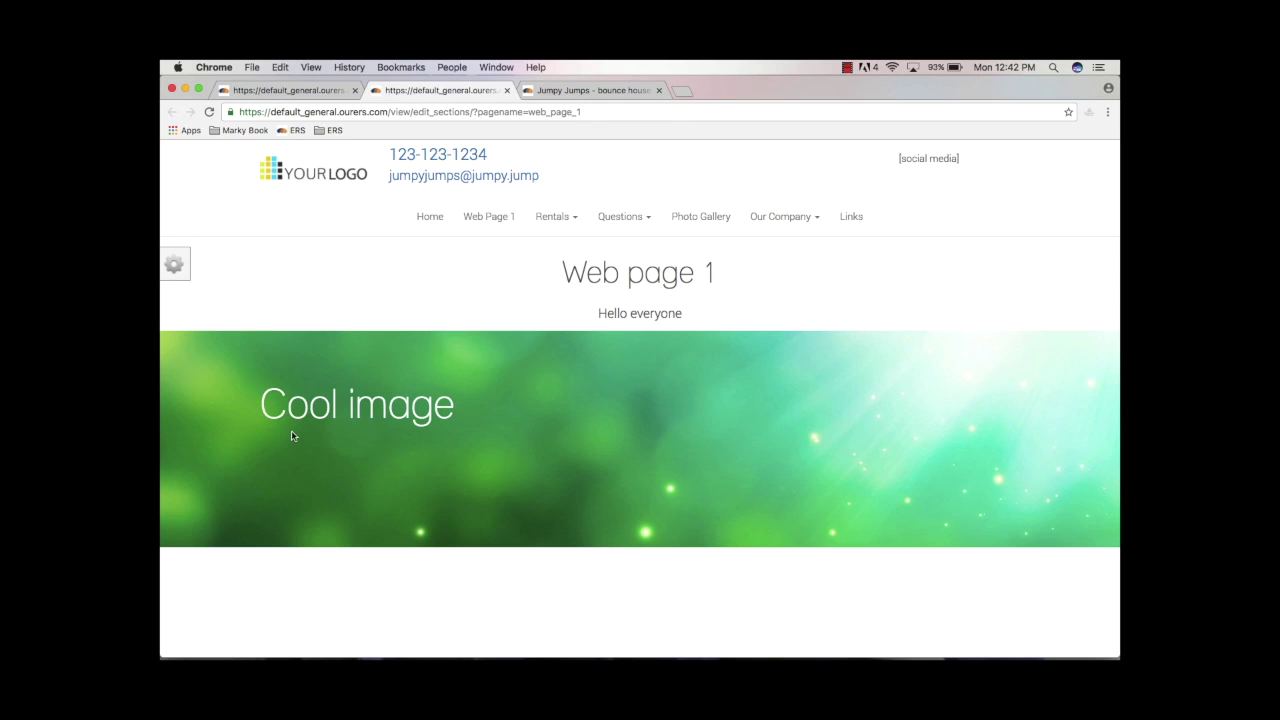
# Try adding two lines reading "text" beneath "Cool image" in the banner title, and reload the editor to discard the unsaved edits
pyautogui.click(372, 400)
pyautogui.click(564, 329)
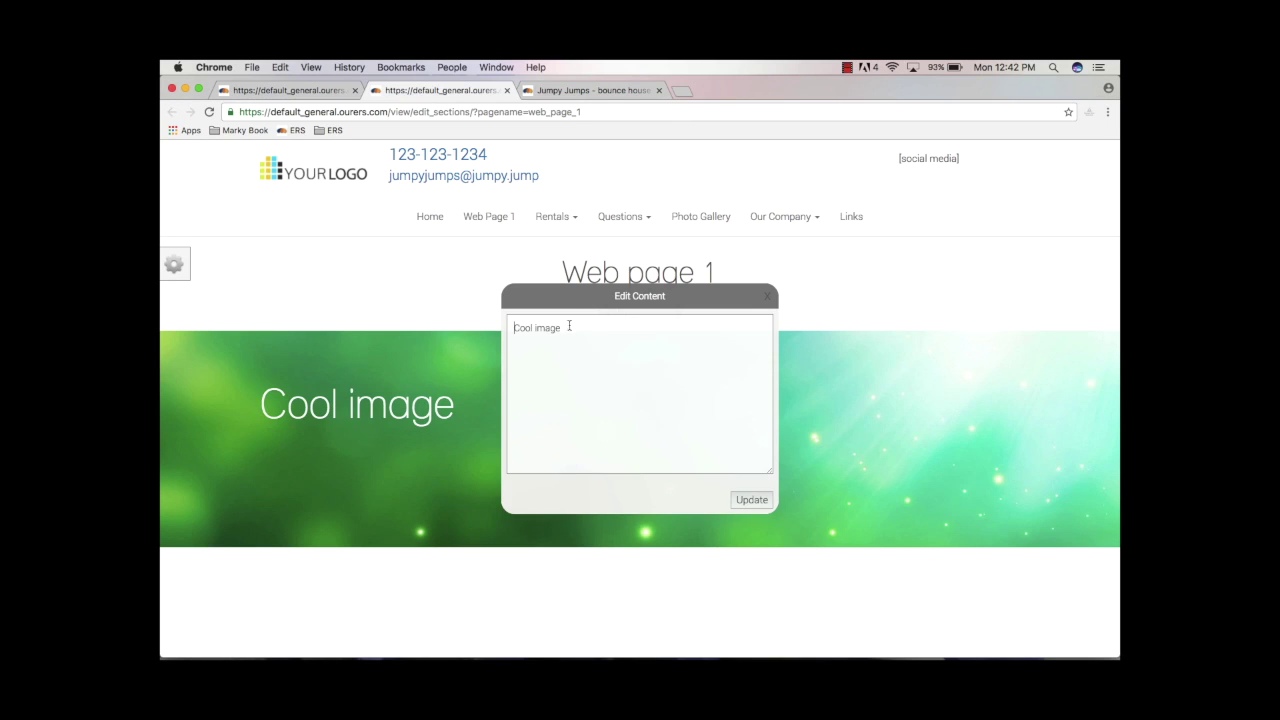
pyautogui.press('Return')
pyautogui.write('text')
pyautogui.press('Return')
pyautogui.write('text')
pyautogui.click(752, 499)
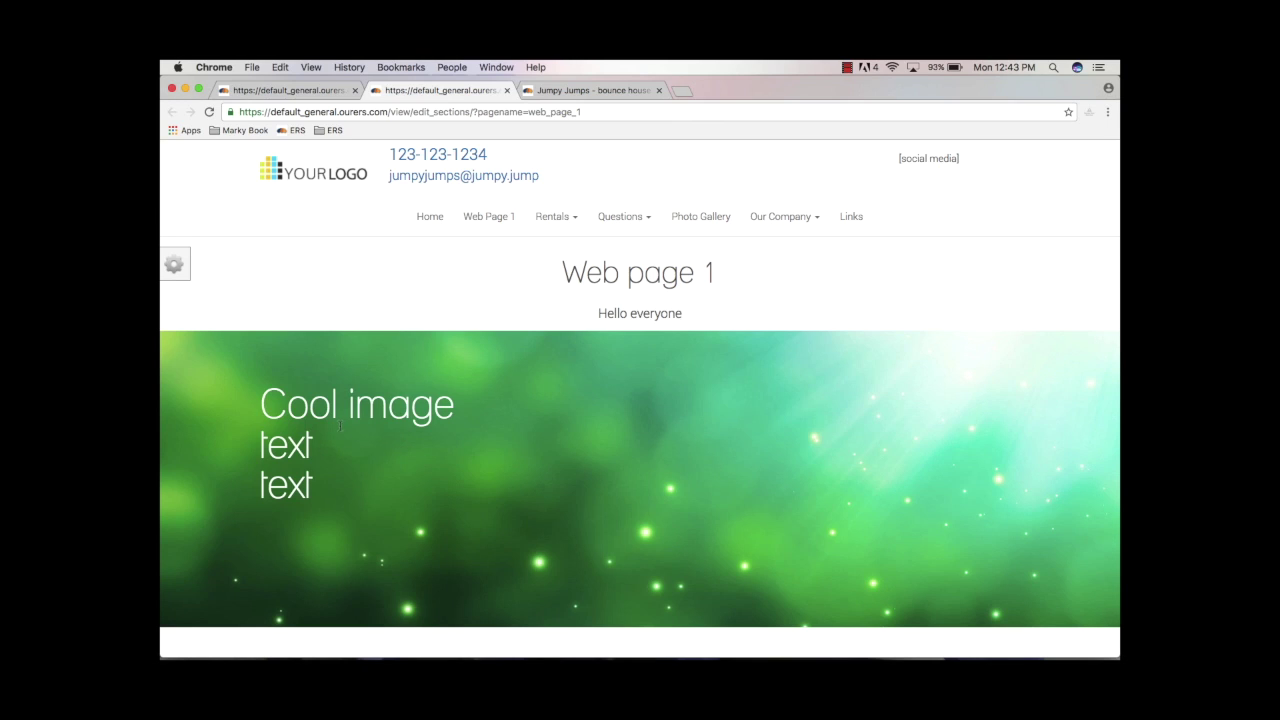
pyautogui.click(209, 112)
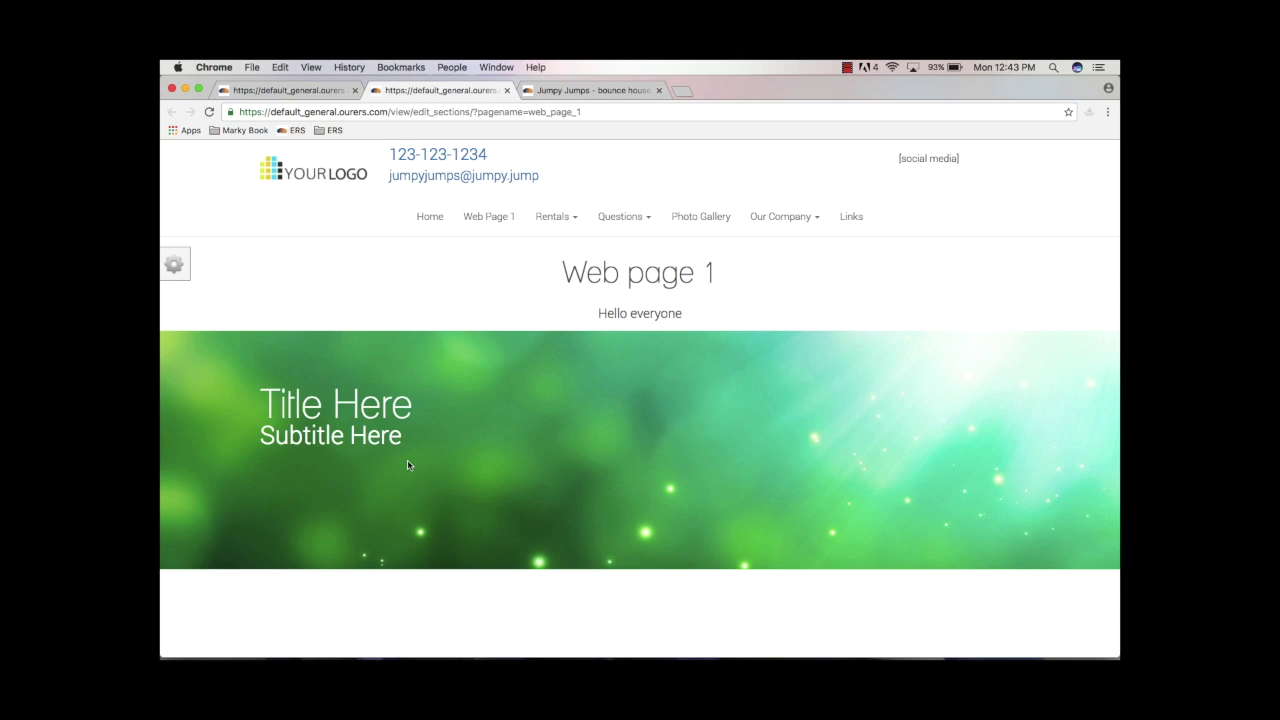
# Set the banner's title to "Cool Image" and save the page
pyautogui.click(174, 264)
pyautogui.click(346, 406)
pyautogui.moveTo(571, 330); pyautogui.dragTo(480, 325)
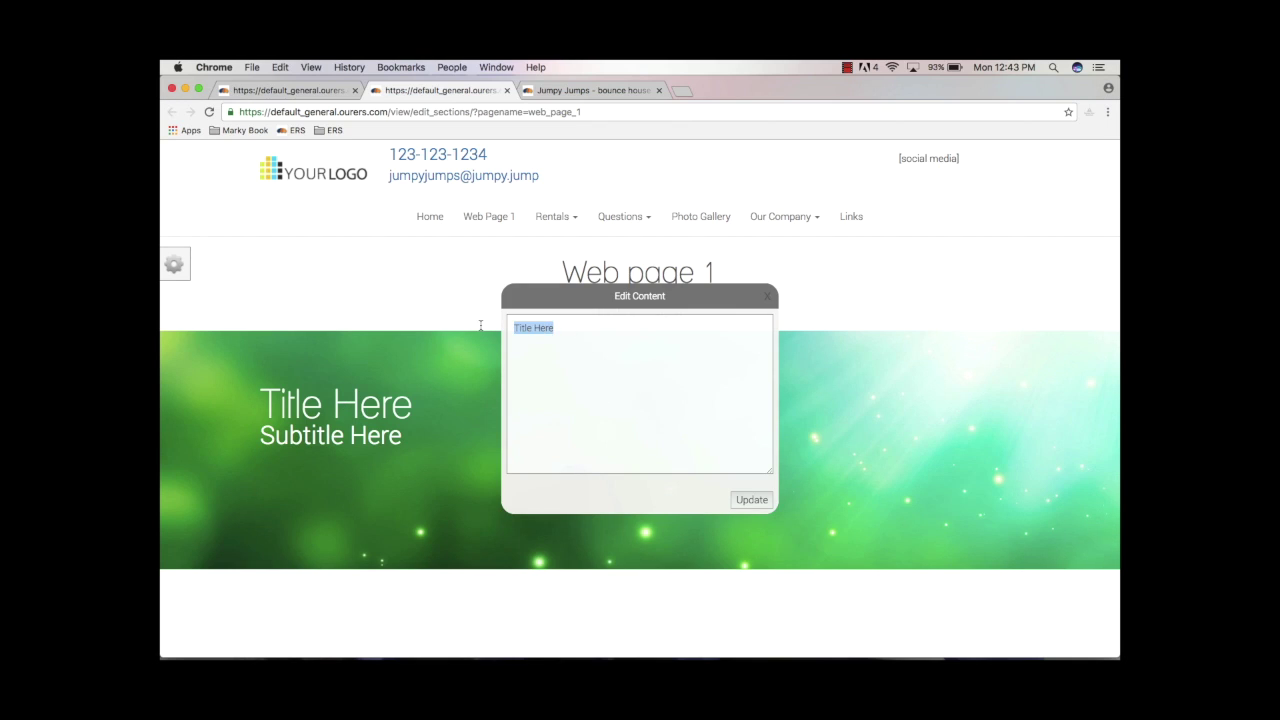
pyautogui.write('Cool Image')
pyautogui.click(752, 500)
pyautogui.click(190, 274)
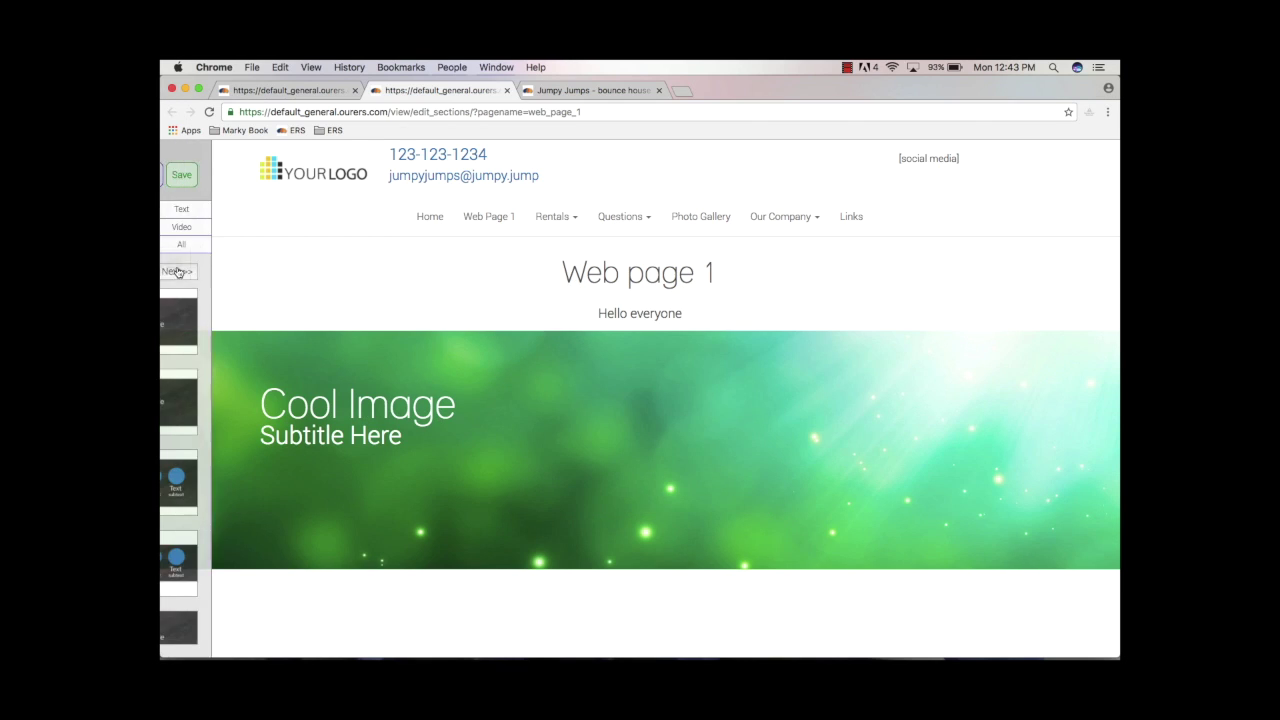
pyautogui.click(250, 175)
pyautogui.click(758, 285)
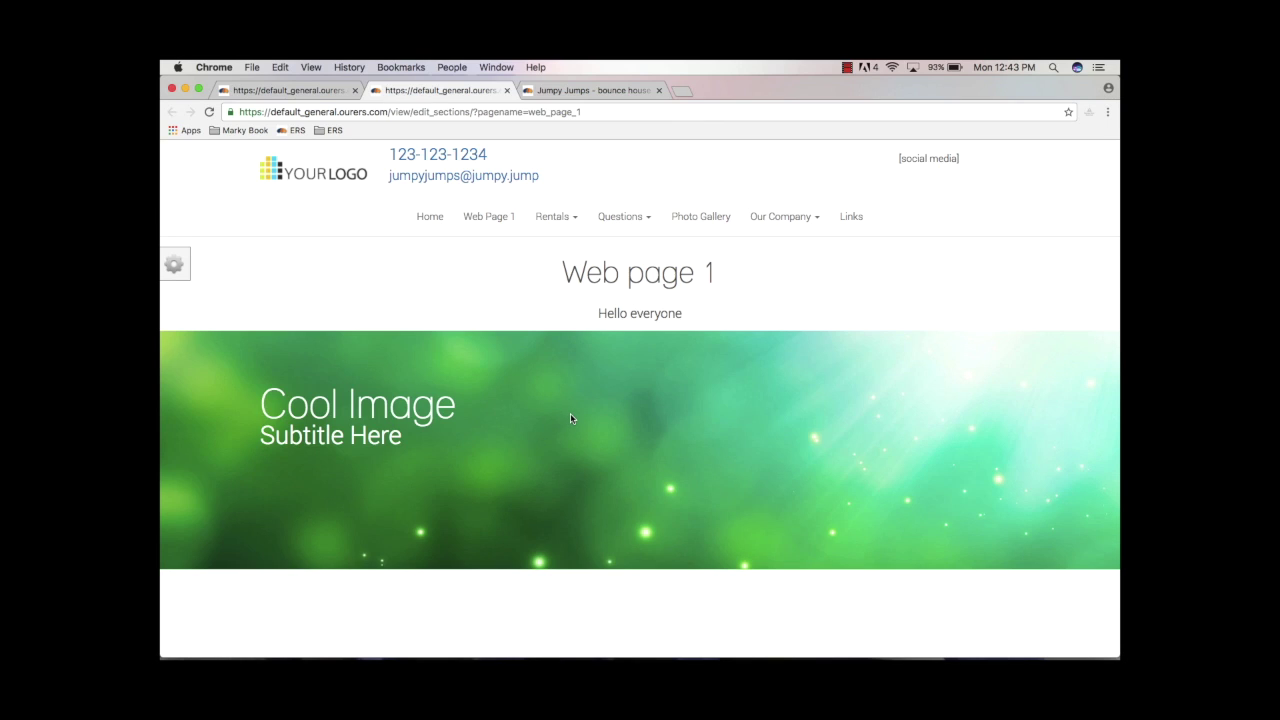
# Turn on section moving, move the banner above the subheader and header sections to the start of the page, and save
pyautogui.click(174, 264)
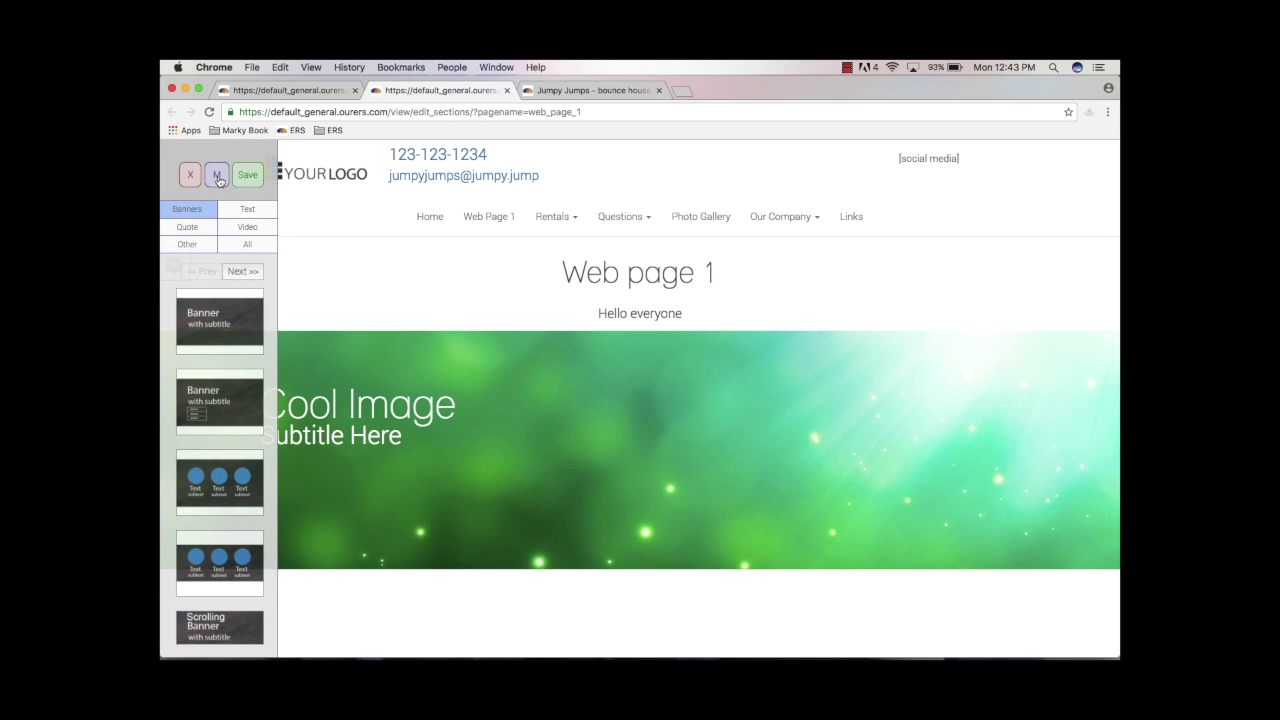
pyautogui.click(217, 177)
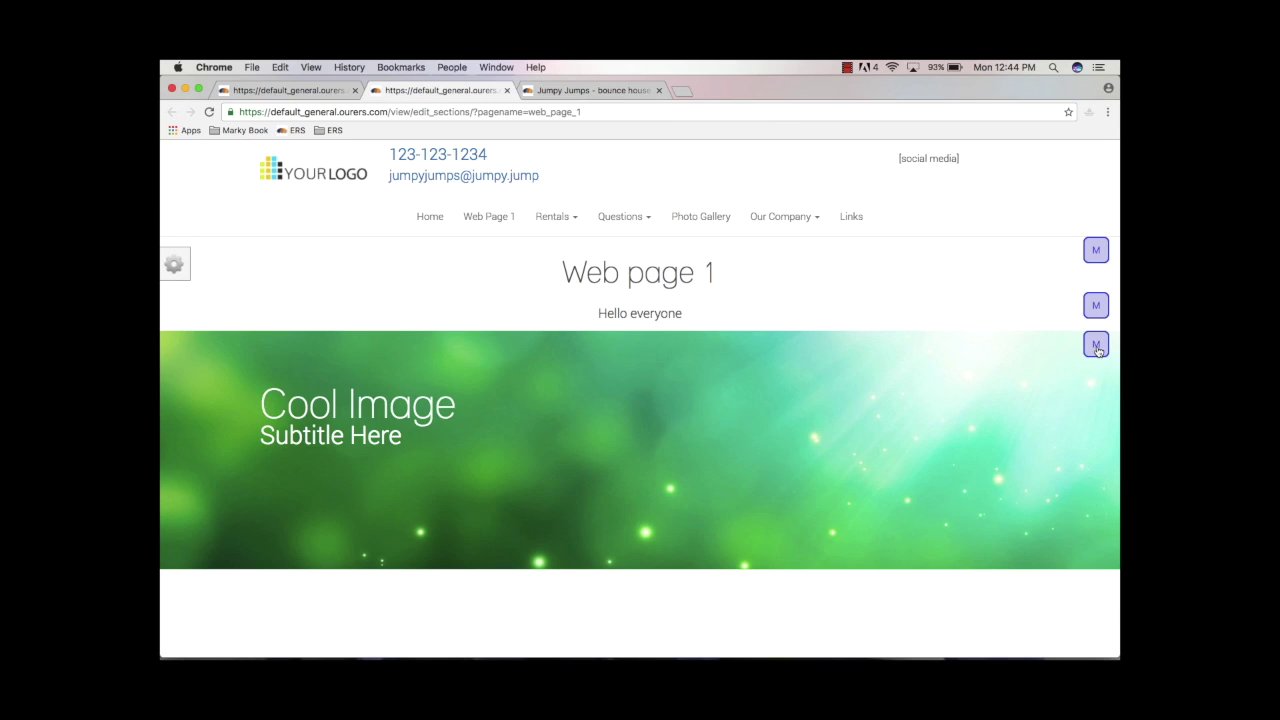
pyautogui.moveTo(1096, 344); pyautogui.dragTo(1100, 302)
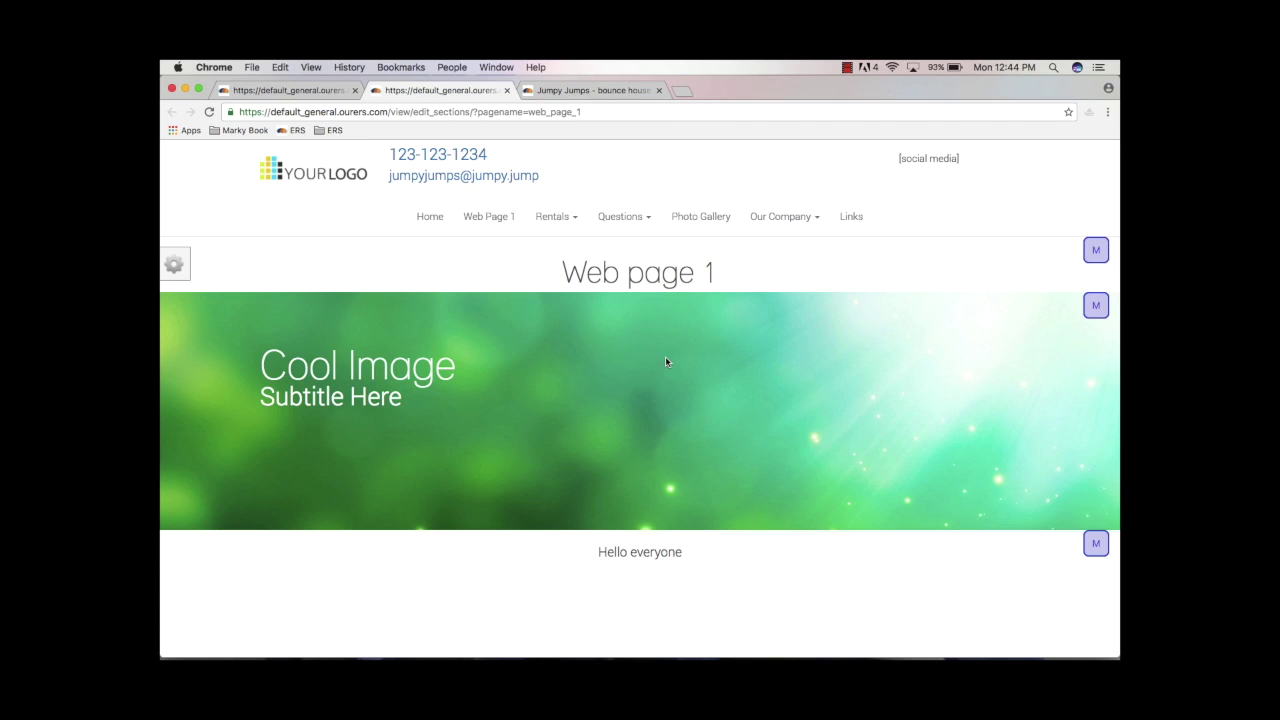
pyautogui.moveTo(1096, 305); pyautogui.dragTo(1096, 262)
pyautogui.click(174, 264)
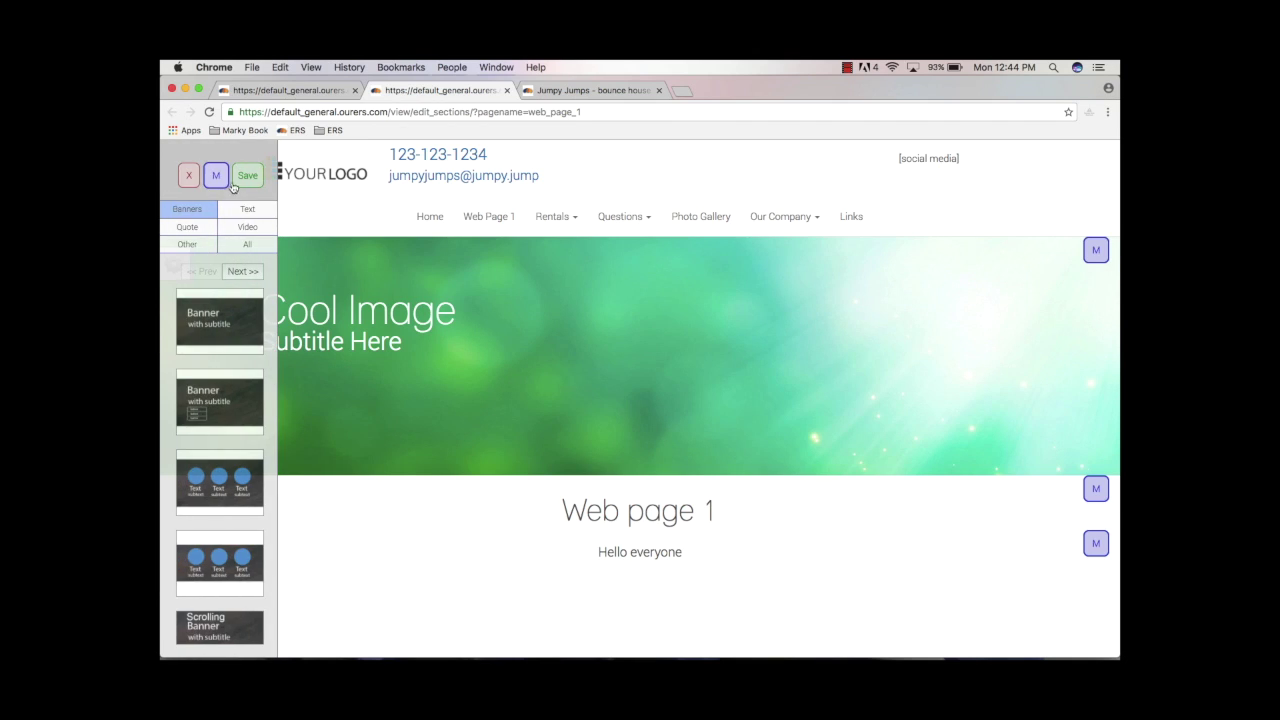
pyautogui.click(248, 182)
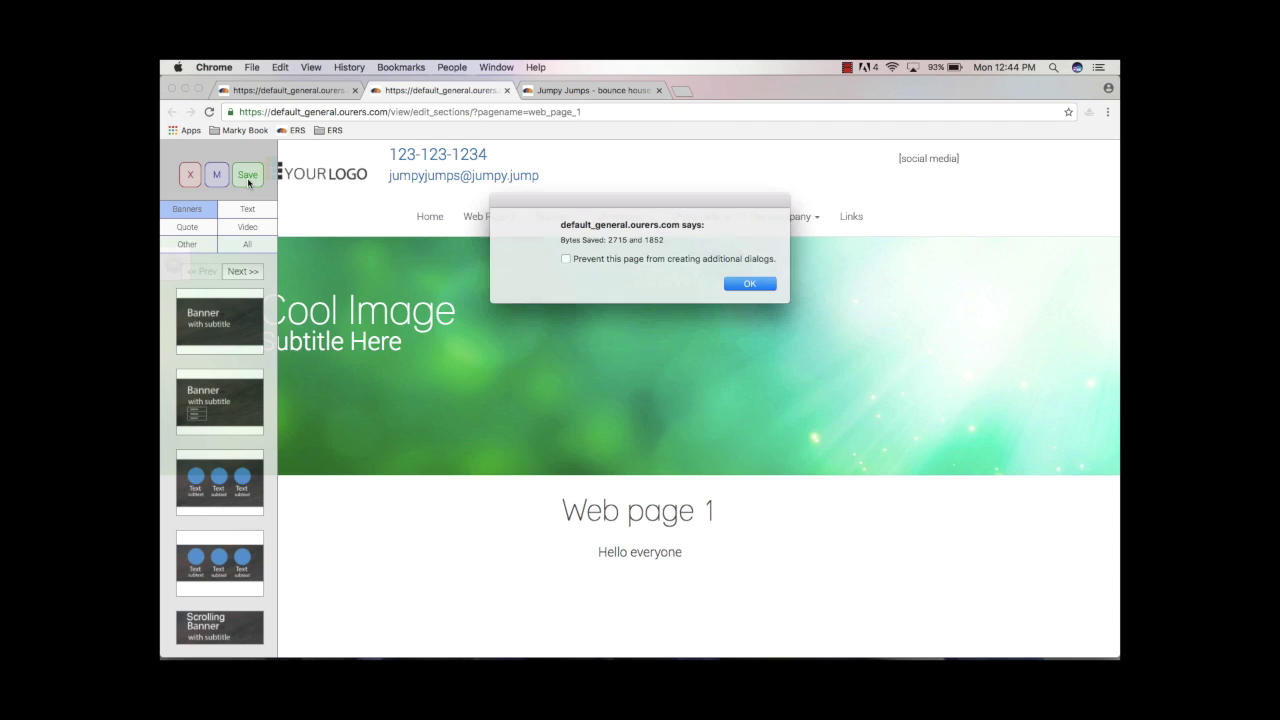
# Reload the live web page 1 to check the saved position and title of the banner
pyautogui.click(748, 283)
pyautogui.click(625, 90)
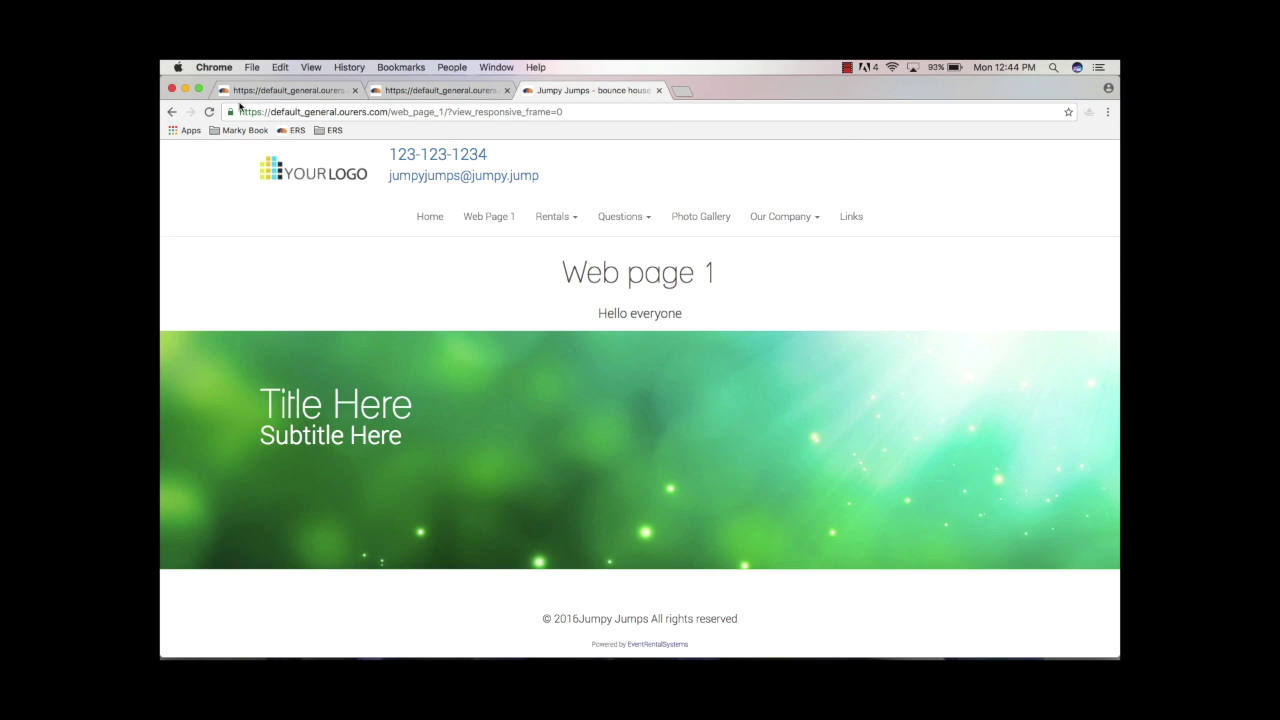
pyautogui.click(209, 111)
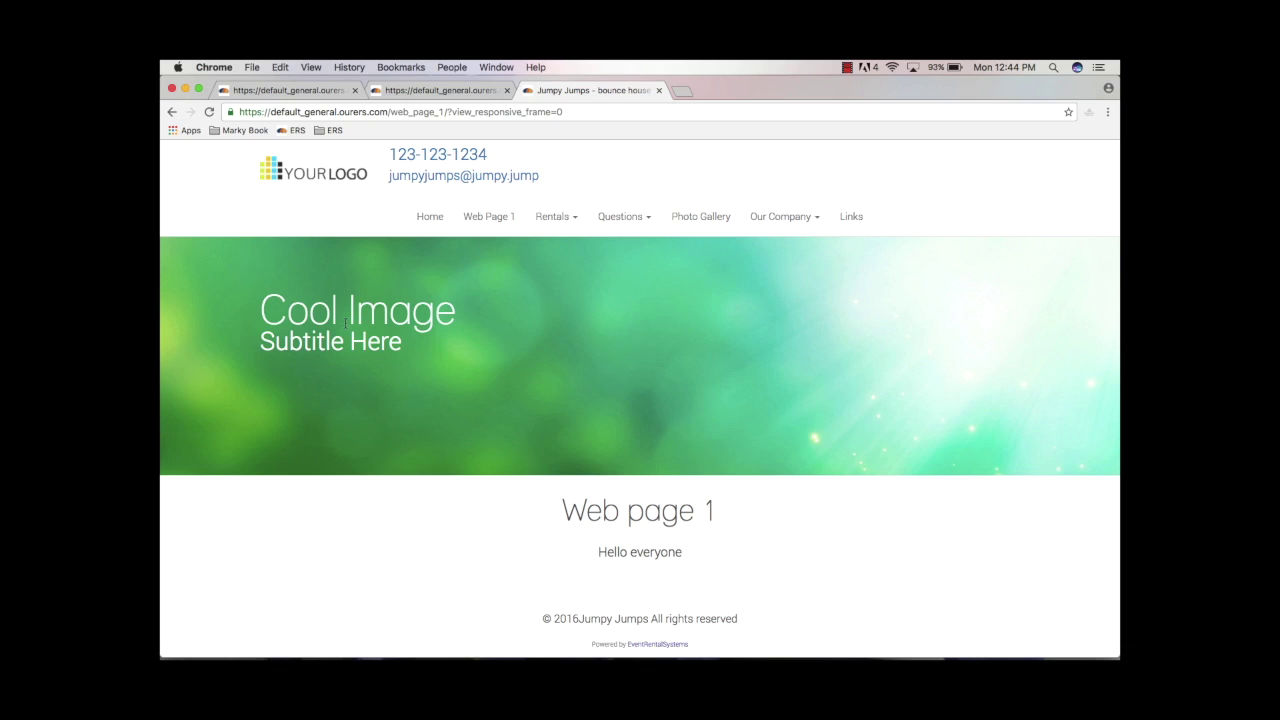
# Turn on section deletion in the web page 1 editor, delete the "Cool Image" banner, and save the page
pyautogui.press('super+alt+Left')
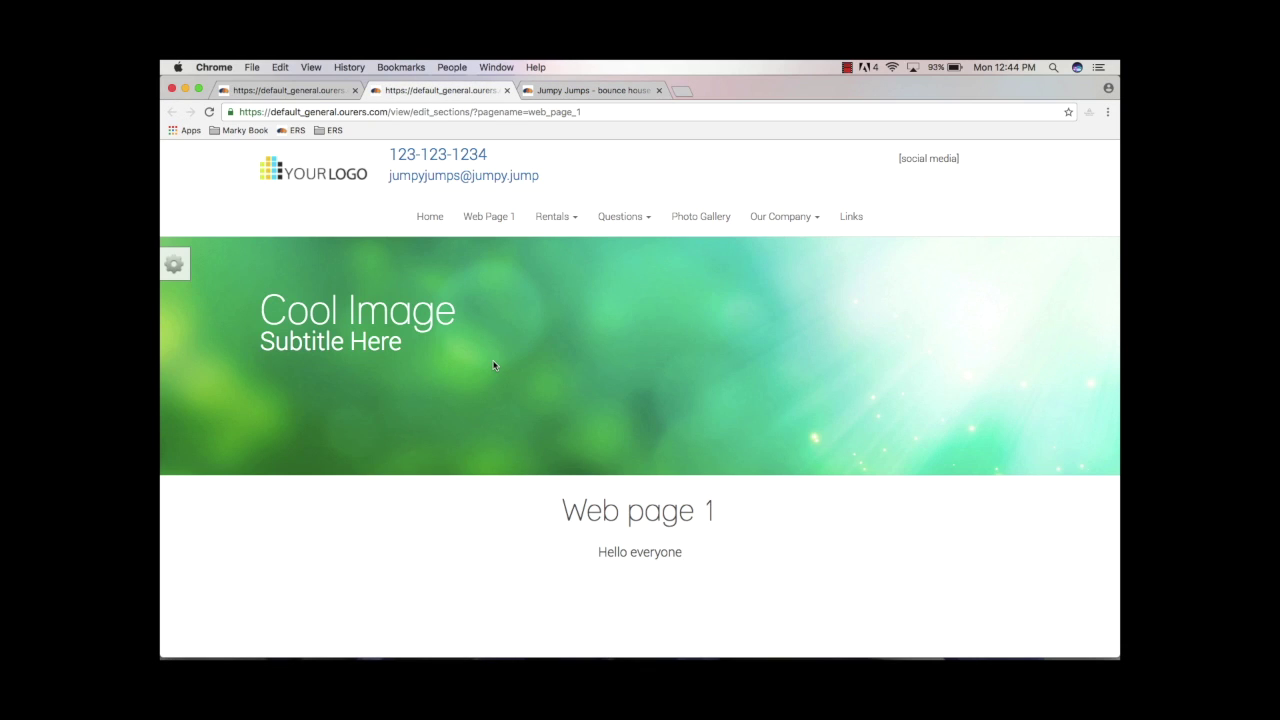
pyautogui.click(183, 267)
pyautogui.click(190, 176)
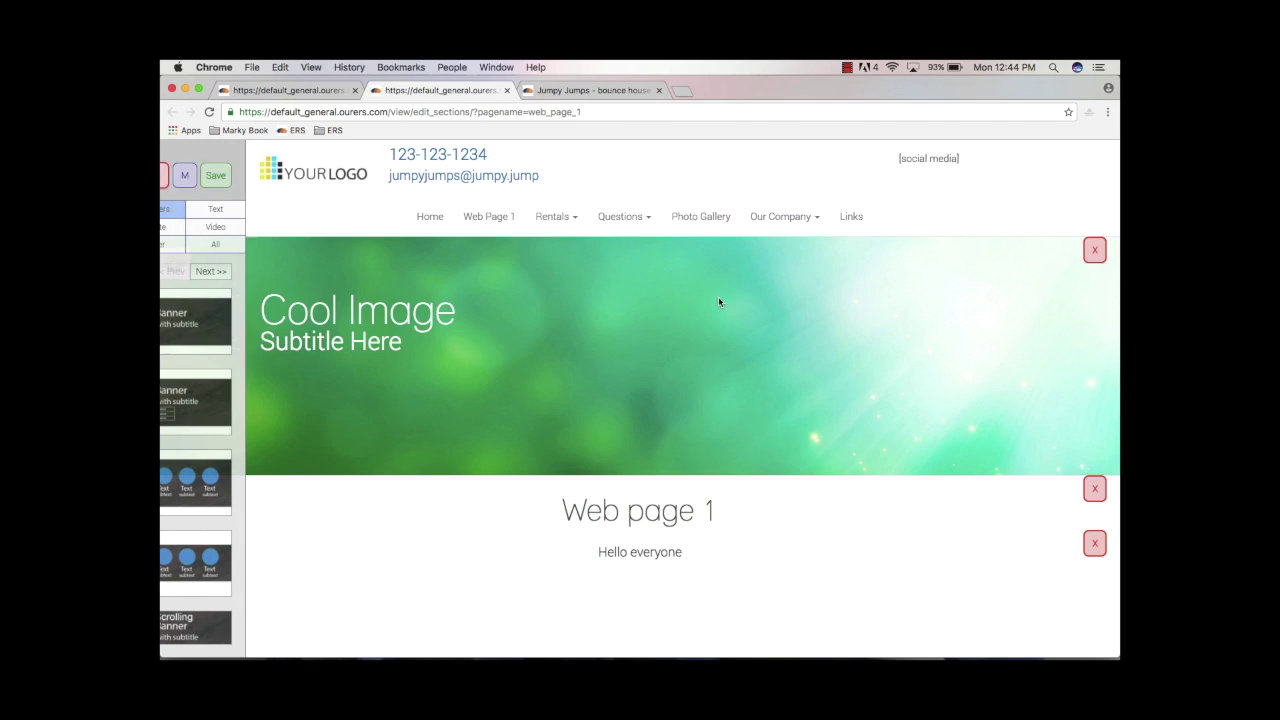
pyautogui.click(1095, 252)
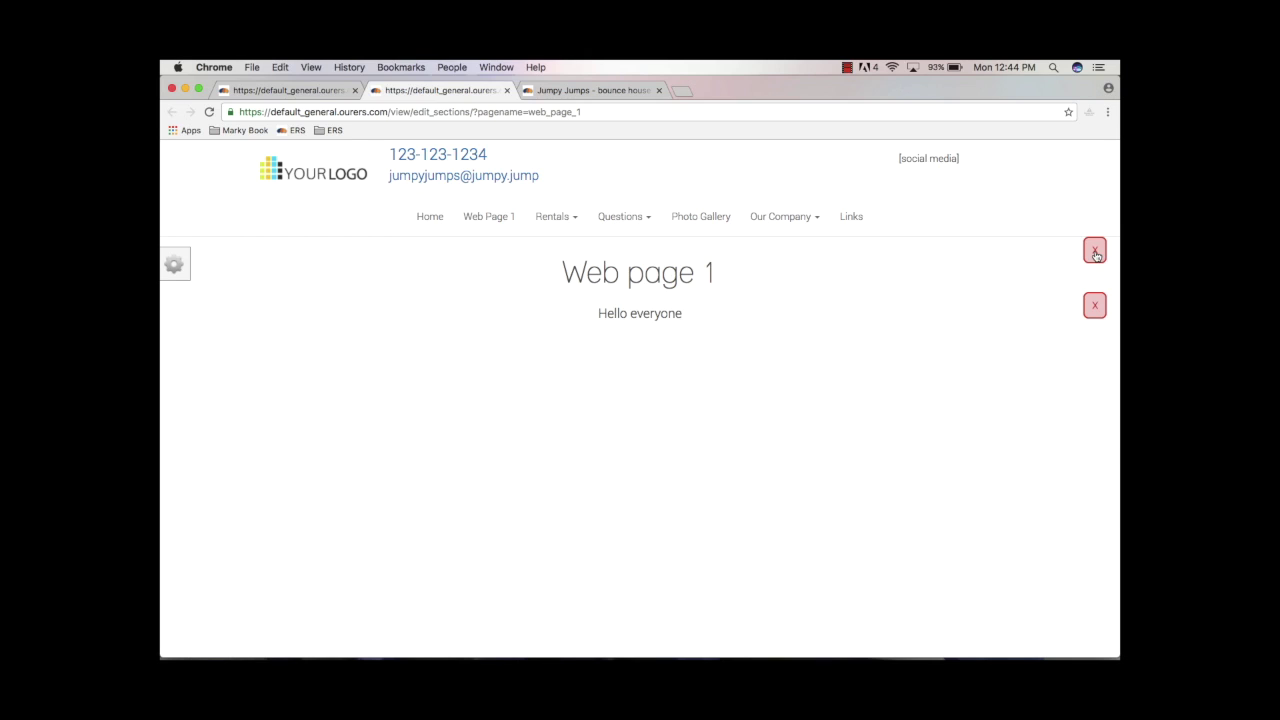
pyautogui.click(176, 266)
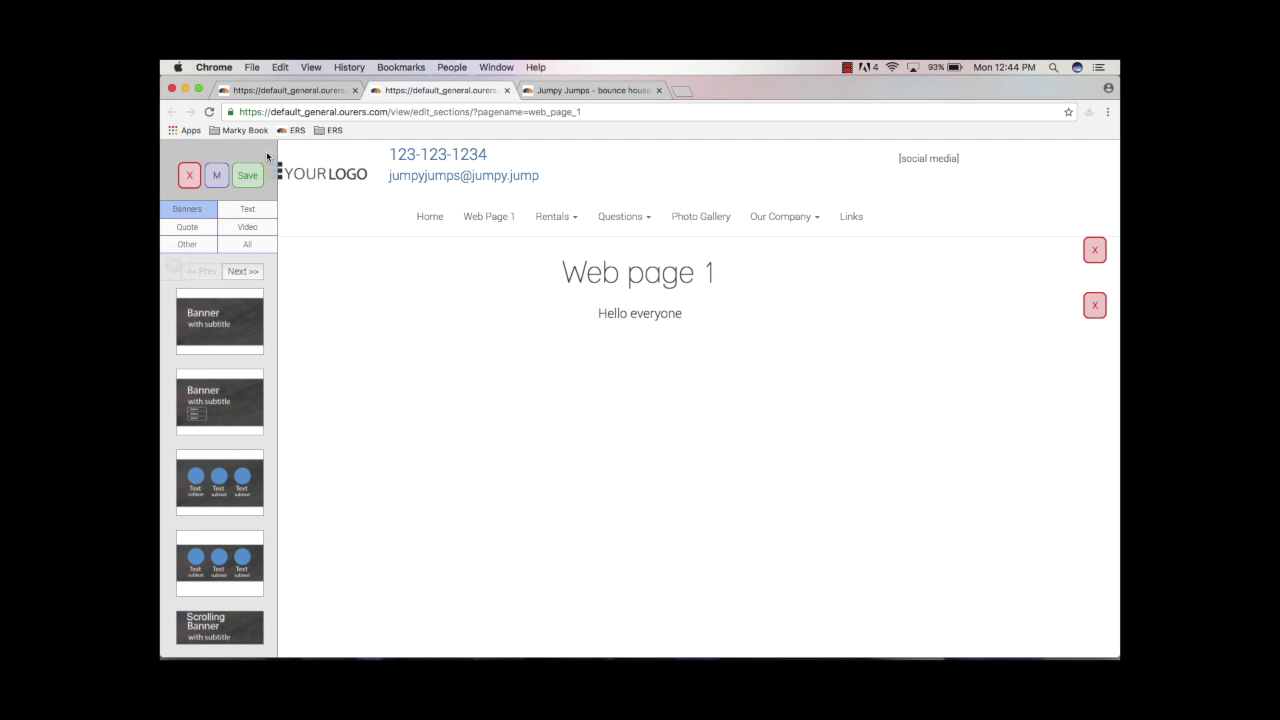
pyautogui.click(247, 175)
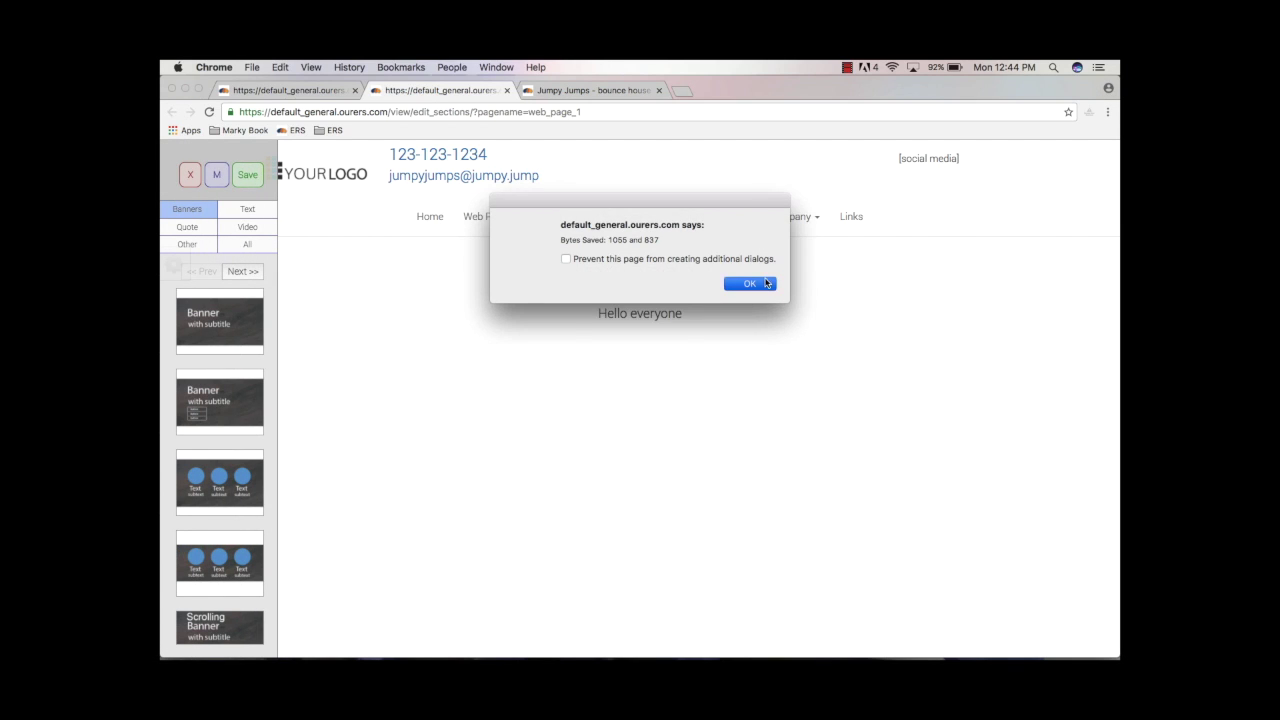
pyautogui.click(750, 284)
# Reload the live web page 1 to check the banner deletion, and return to the section editor
pyautogui.click(590, 90)
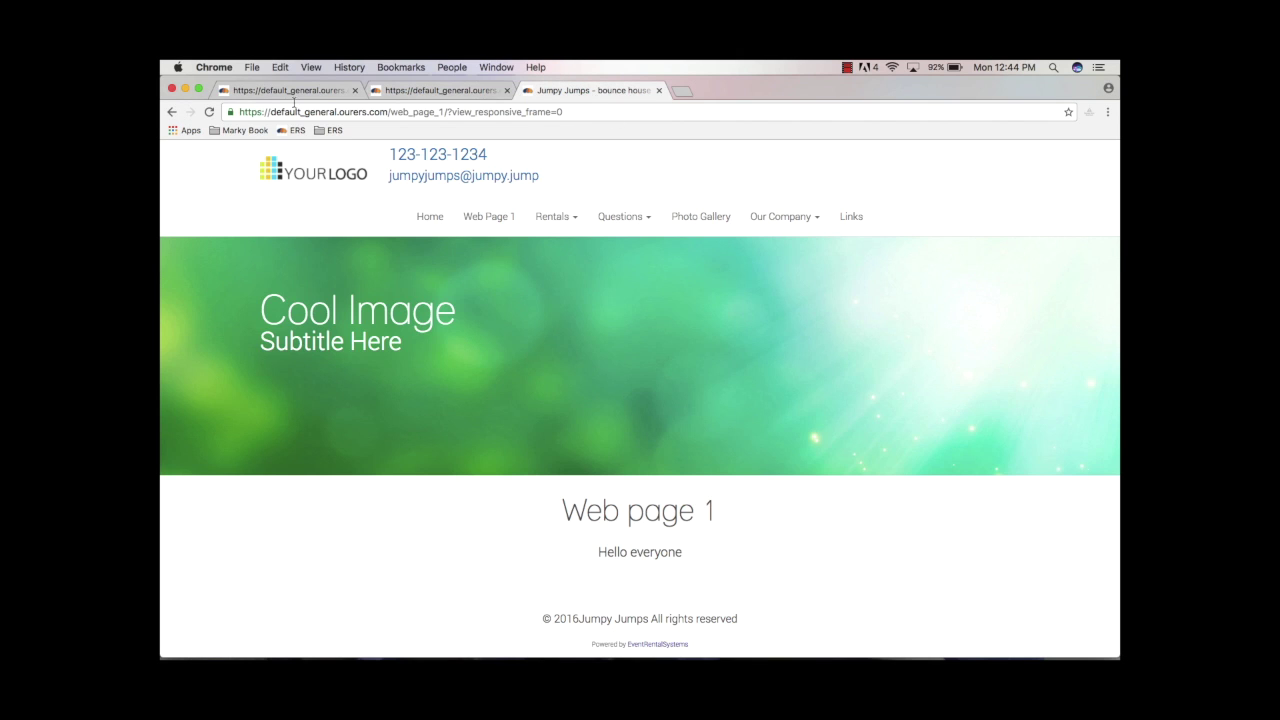
pyautogui.click(208, 112)
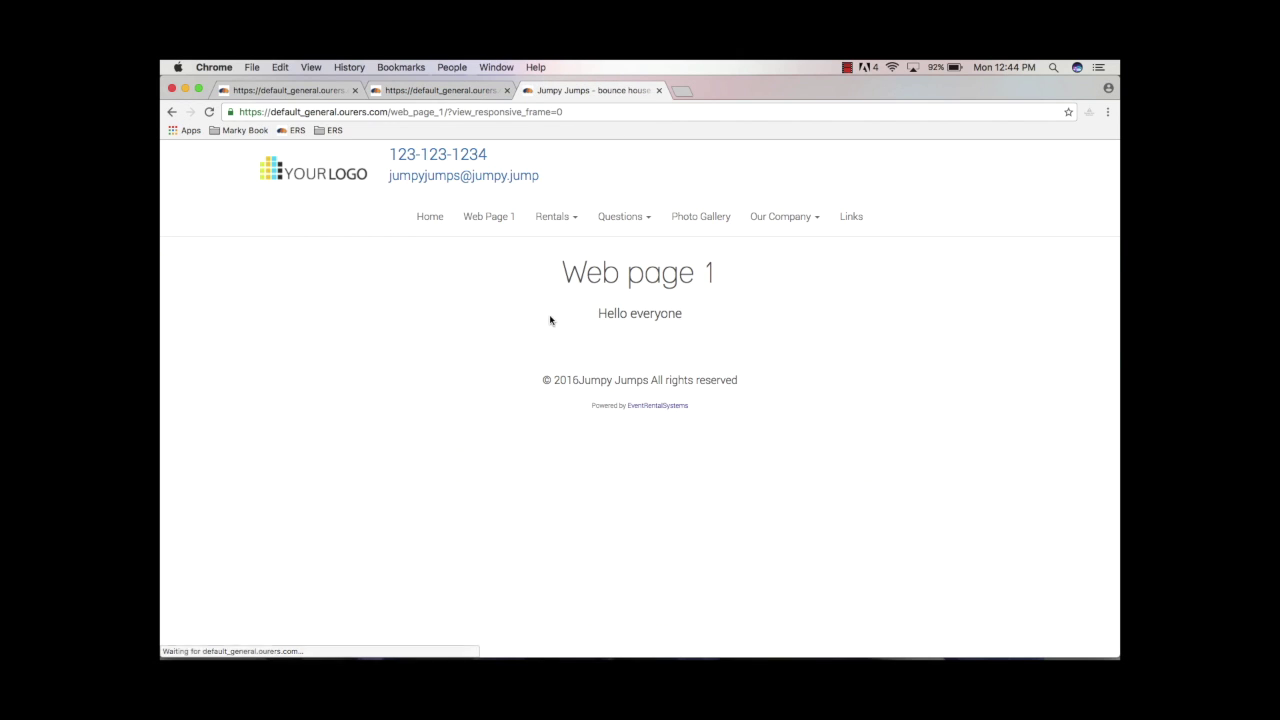
pyautogui.click(456, 92)
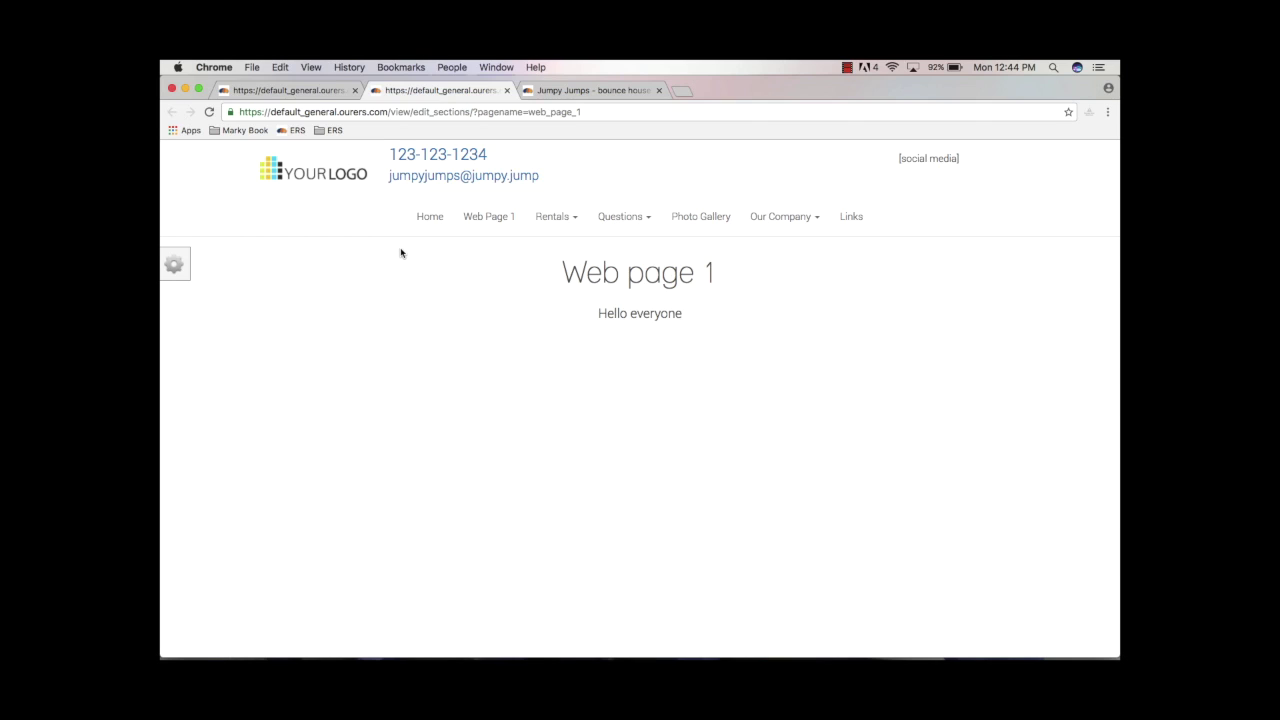
# Browse the Quote, Video and Other section templates, including all pages of Other, and close the web page 1 editor
pyautogui.click(184, 266)
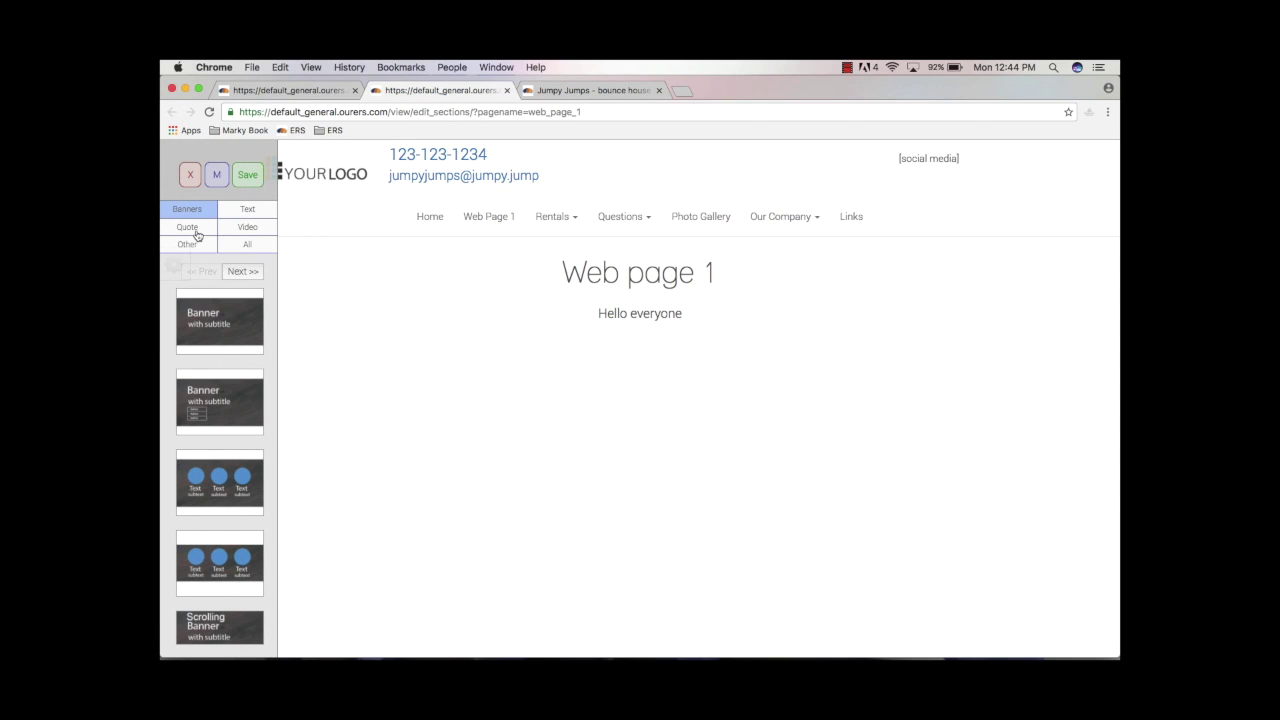
pyautogui.click(195, 230)
pyautogui.click(236, 227)
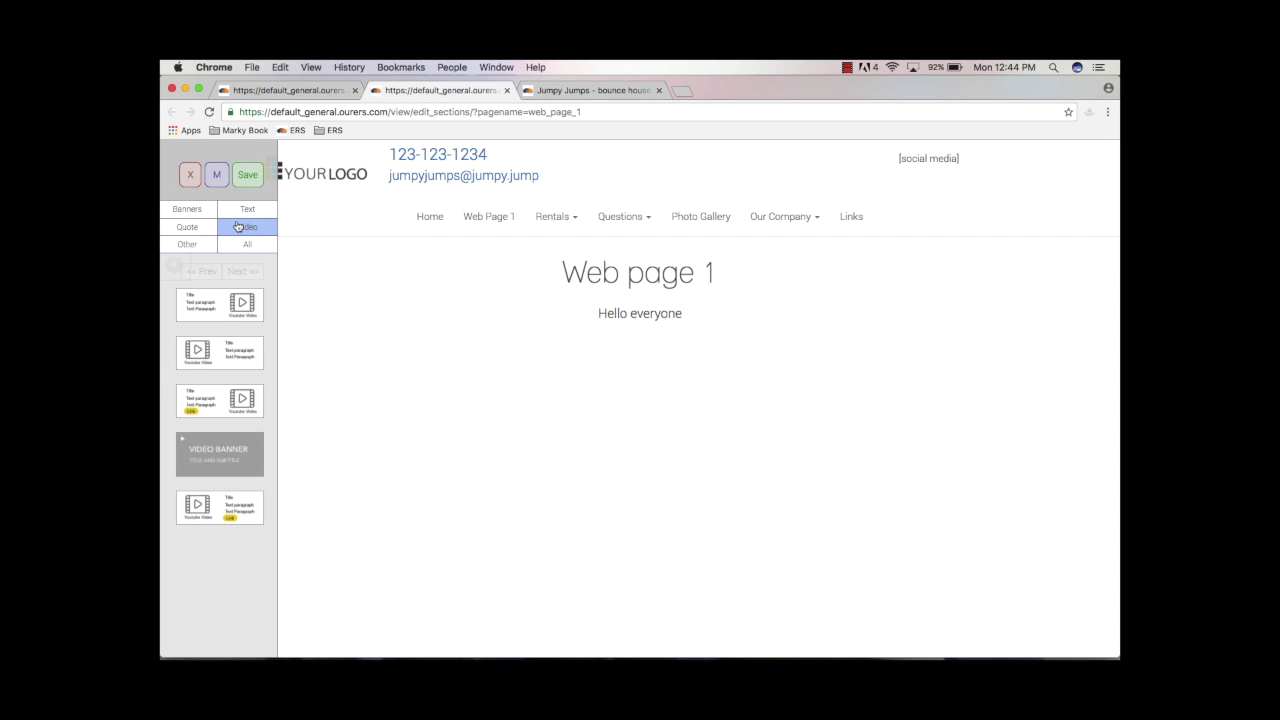
pyautogui.click(196, 247)
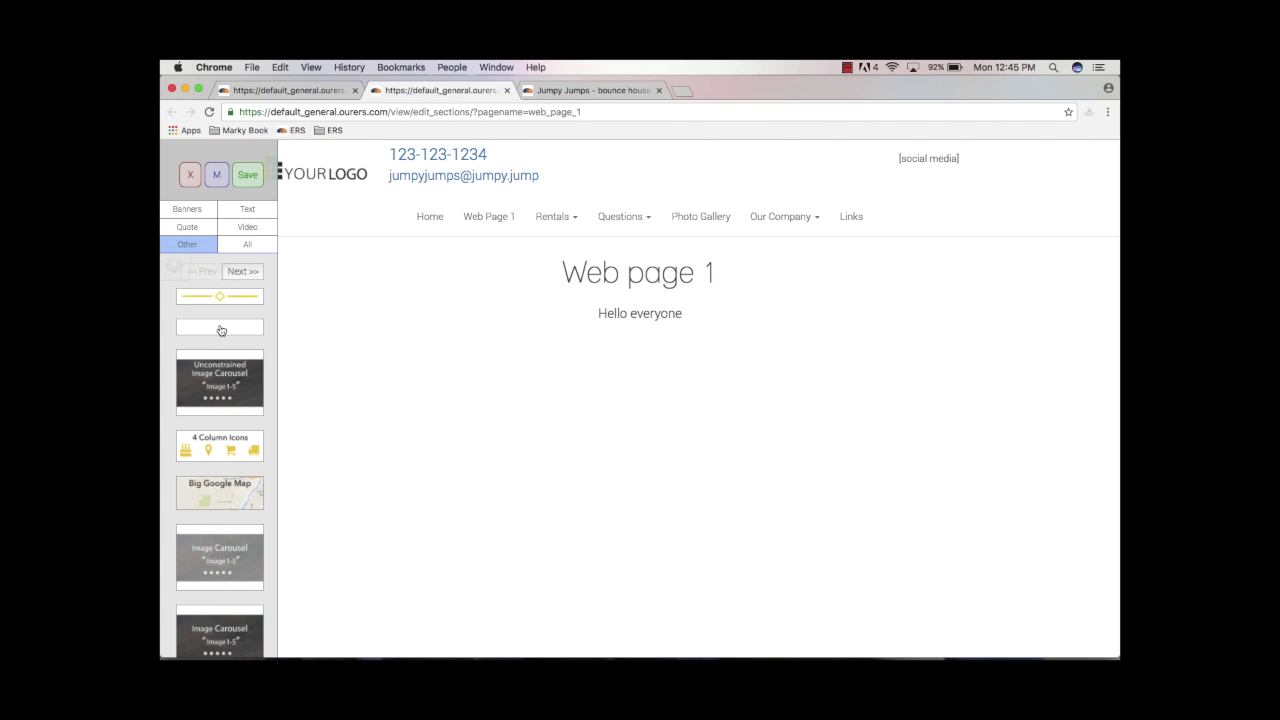
pyautogui.click(236, 271)
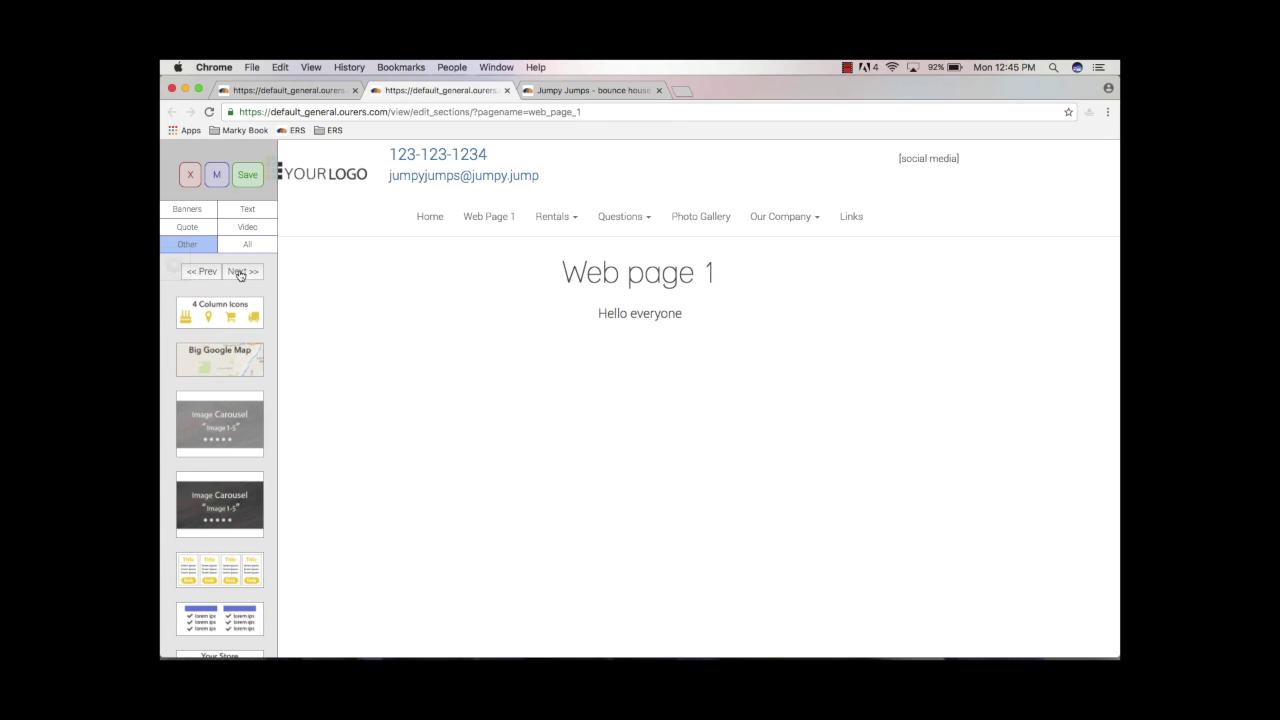
pyautogui.click(240, 273)
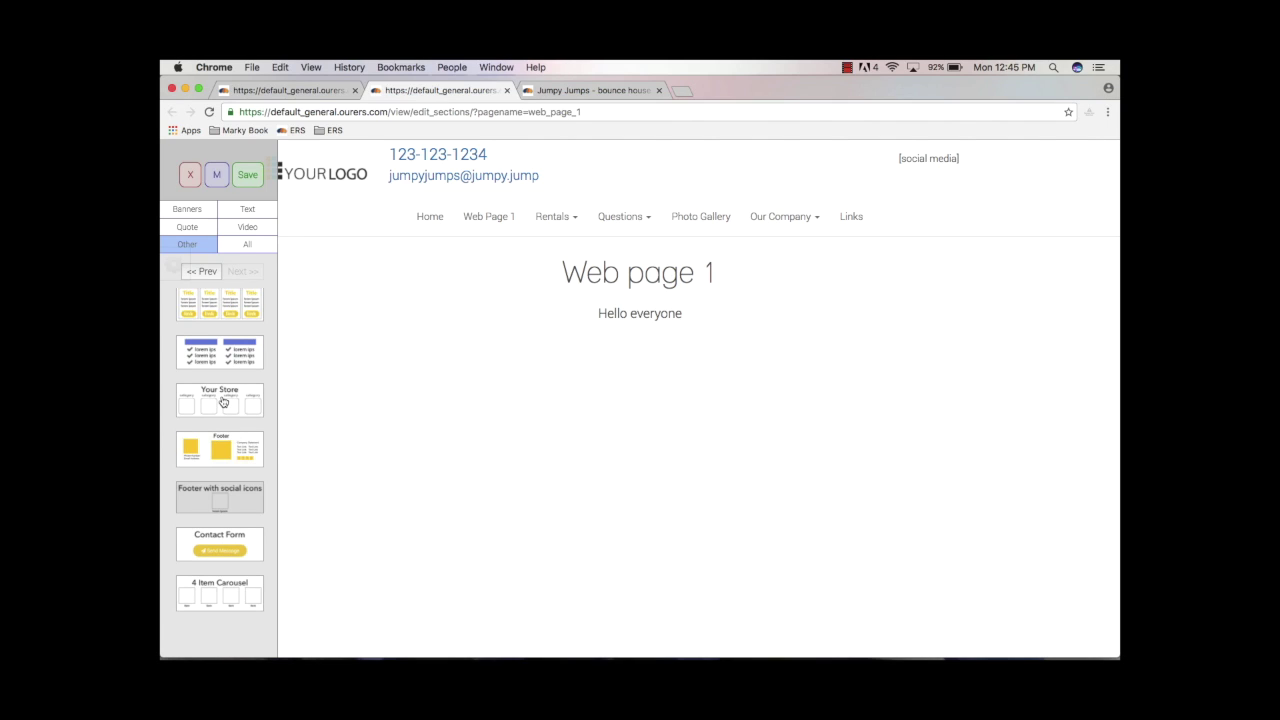
pyautogui.click(507, 91)
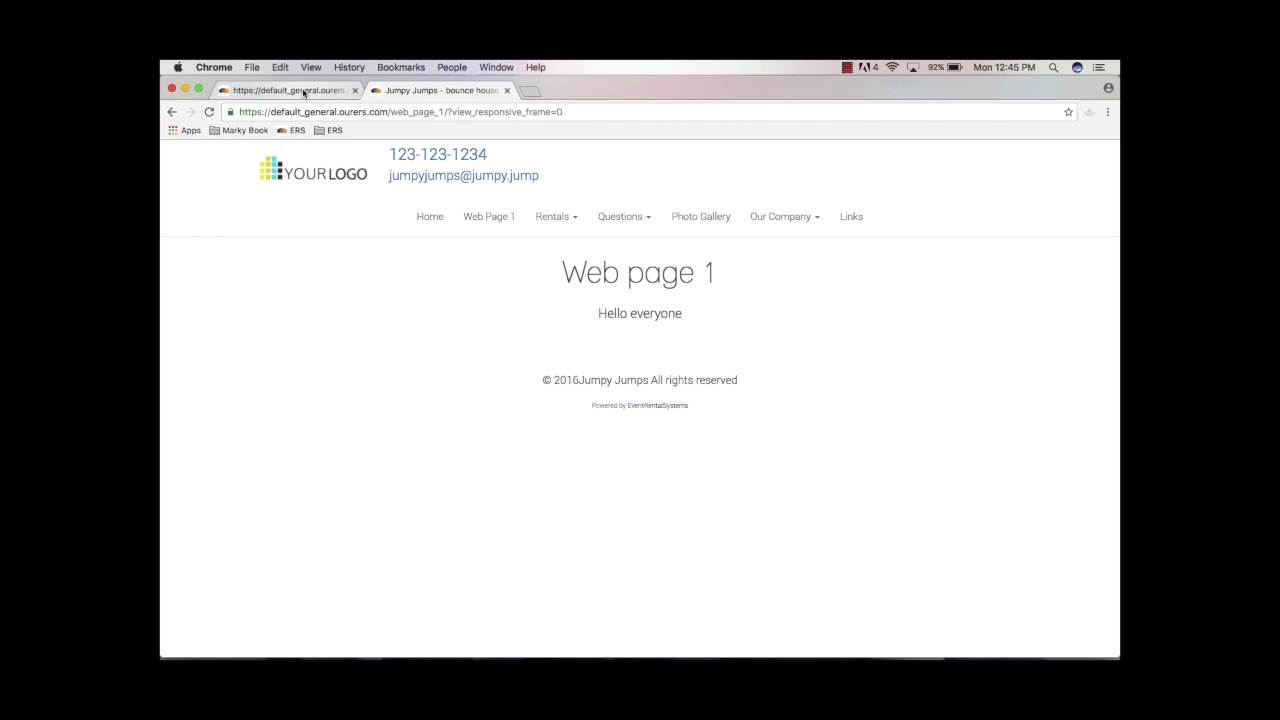
# Open the live site's Home page and examine its welcome text and store categories
pyautogui.click(429, 217)
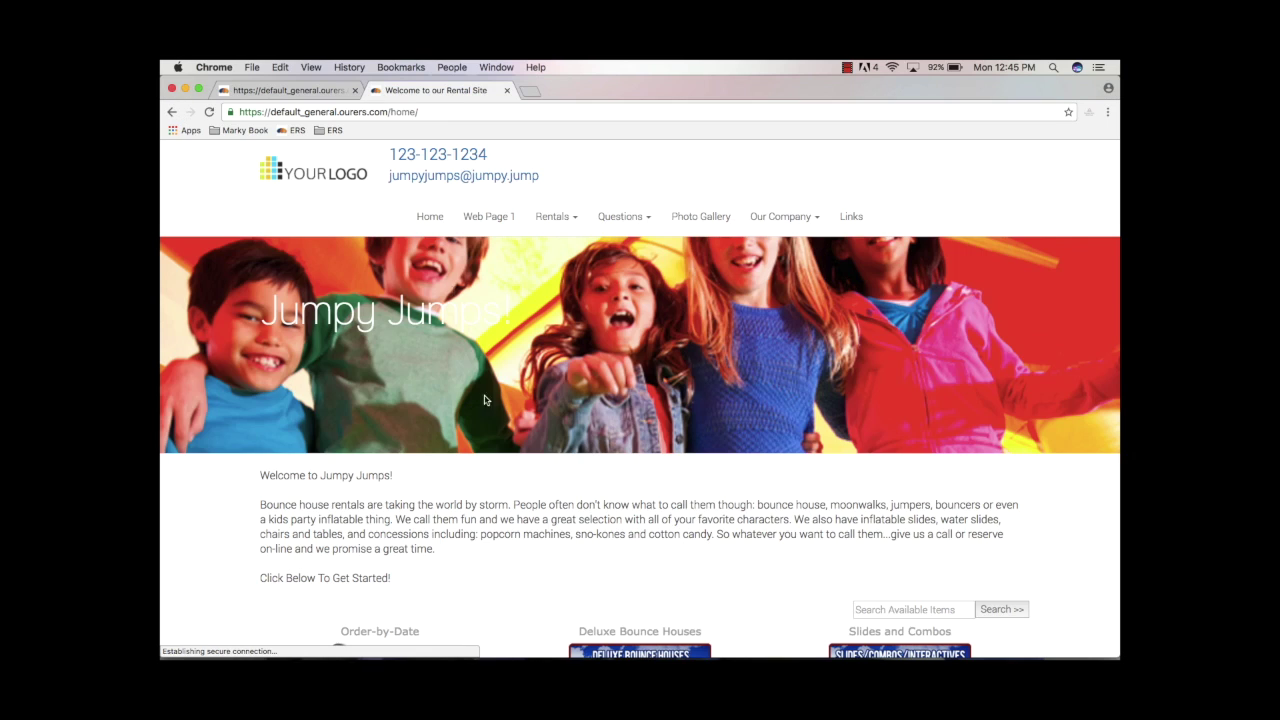
pyautogui.scroll(-5, 492, 430)
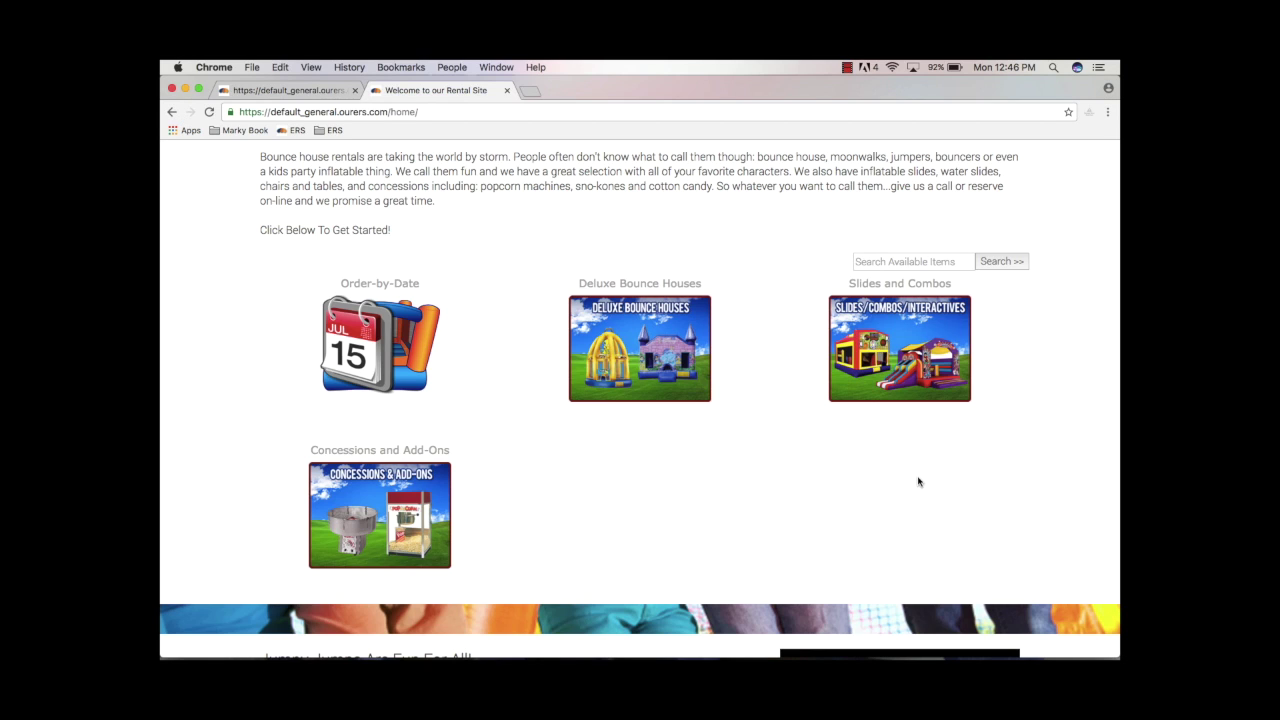
pyautogui.scroll(-1, 918, 482)
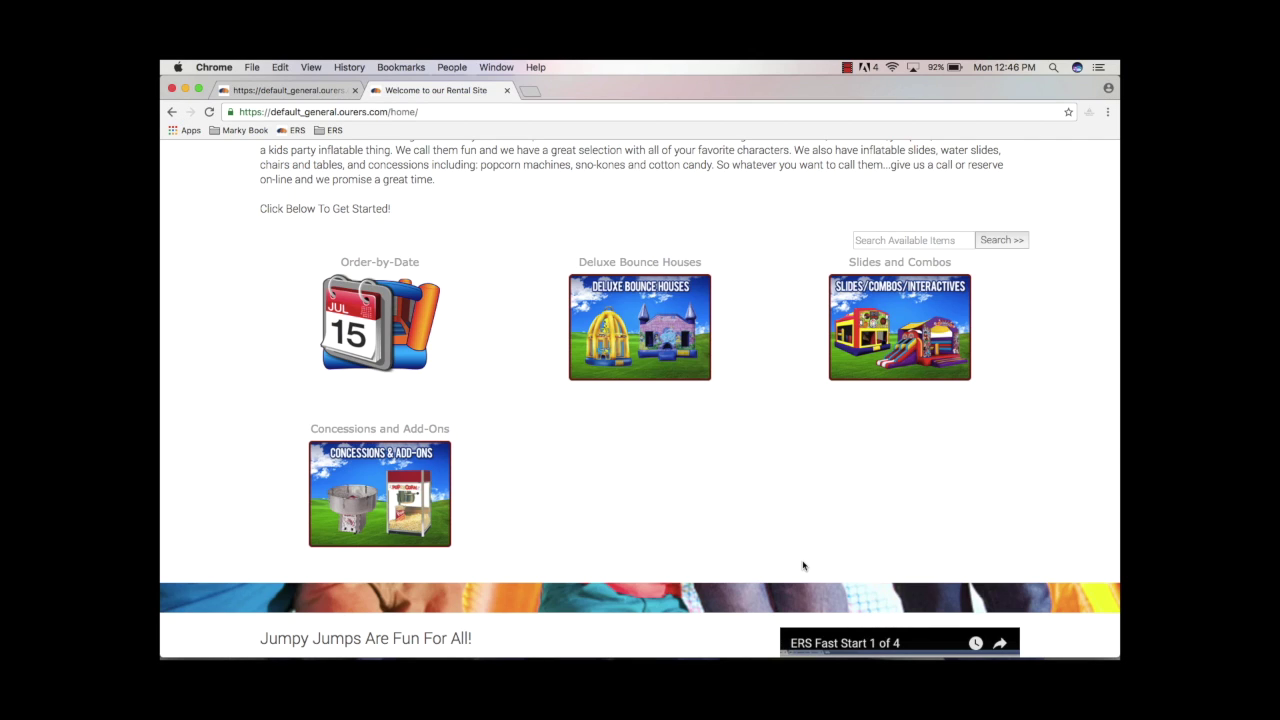
pyautogui.scroll(2, 802, 566)
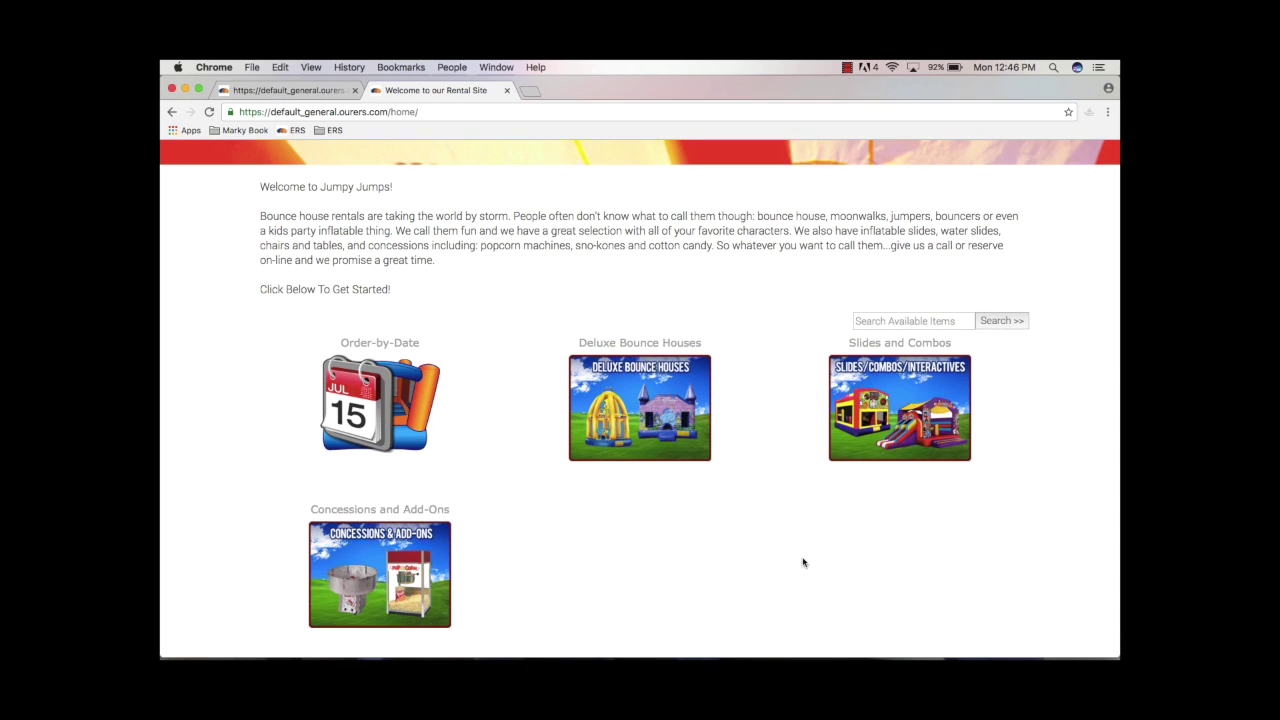
# Open the Home page in the section editor from Responsive Setup and compare its [store] placeholder with the live store categories
pyautogui.click(300, 90)
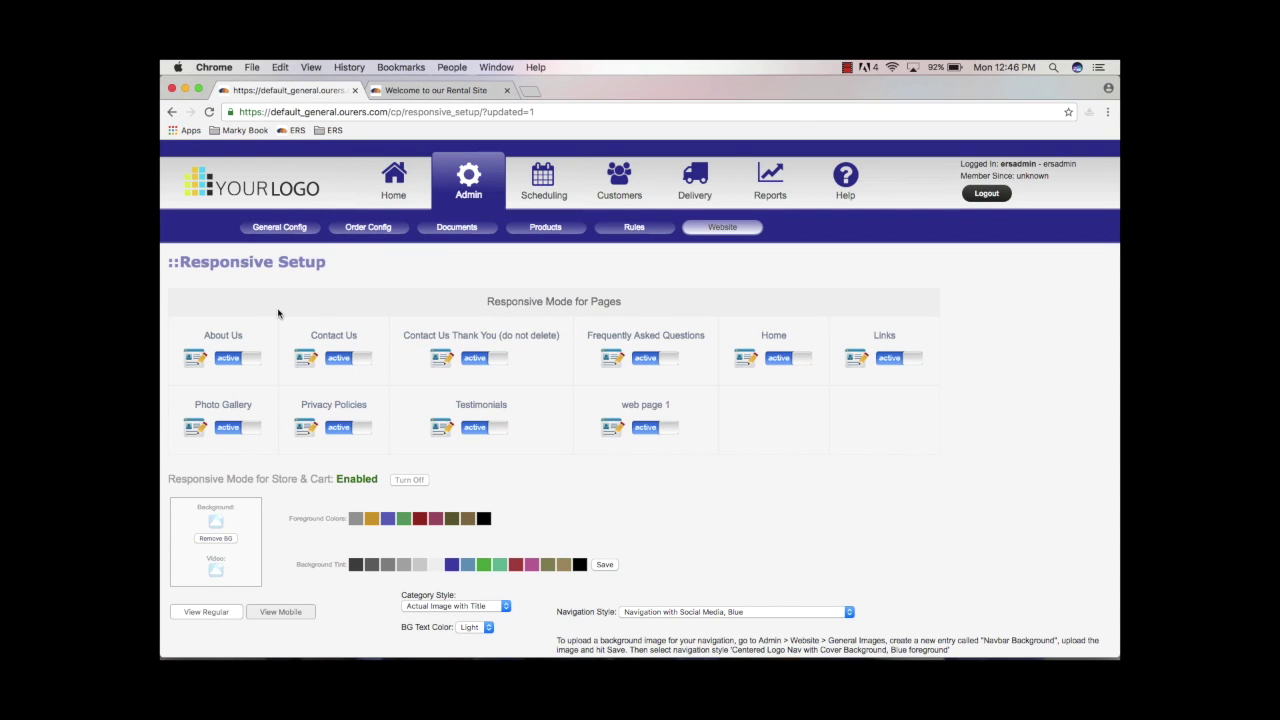
pyautogui.click(743, 360)
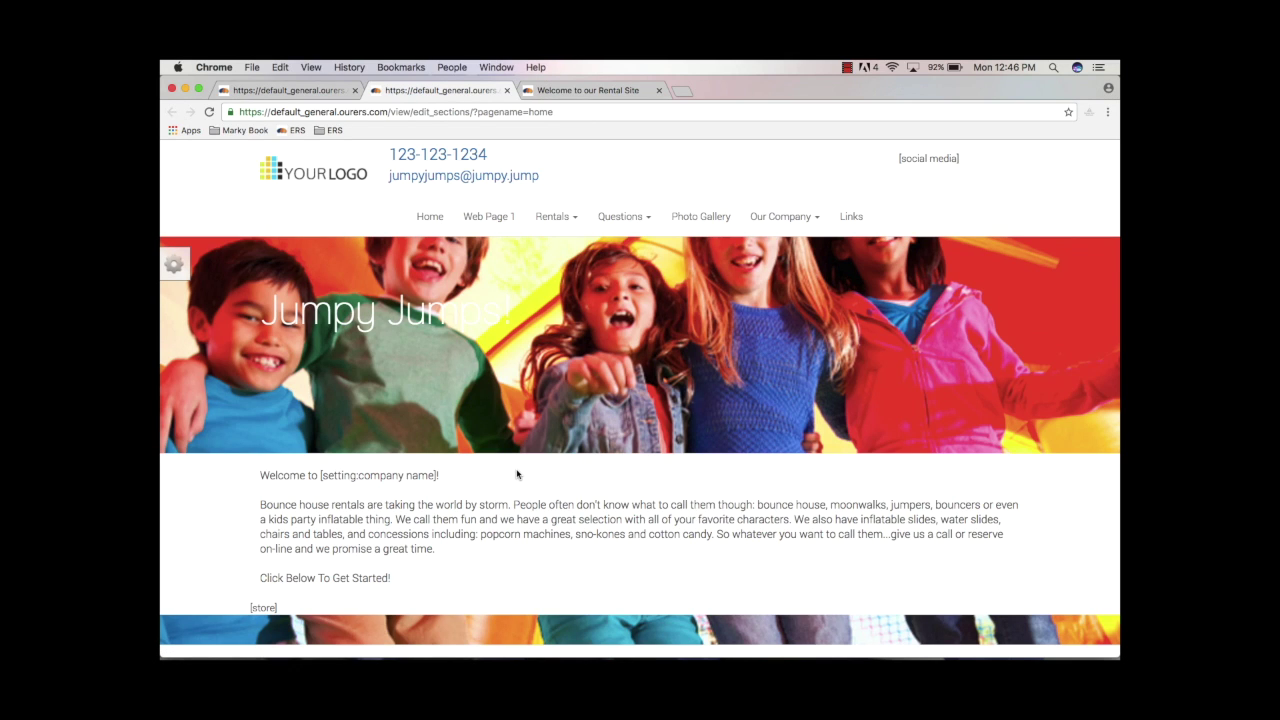
pyautogui.click(595, 91)
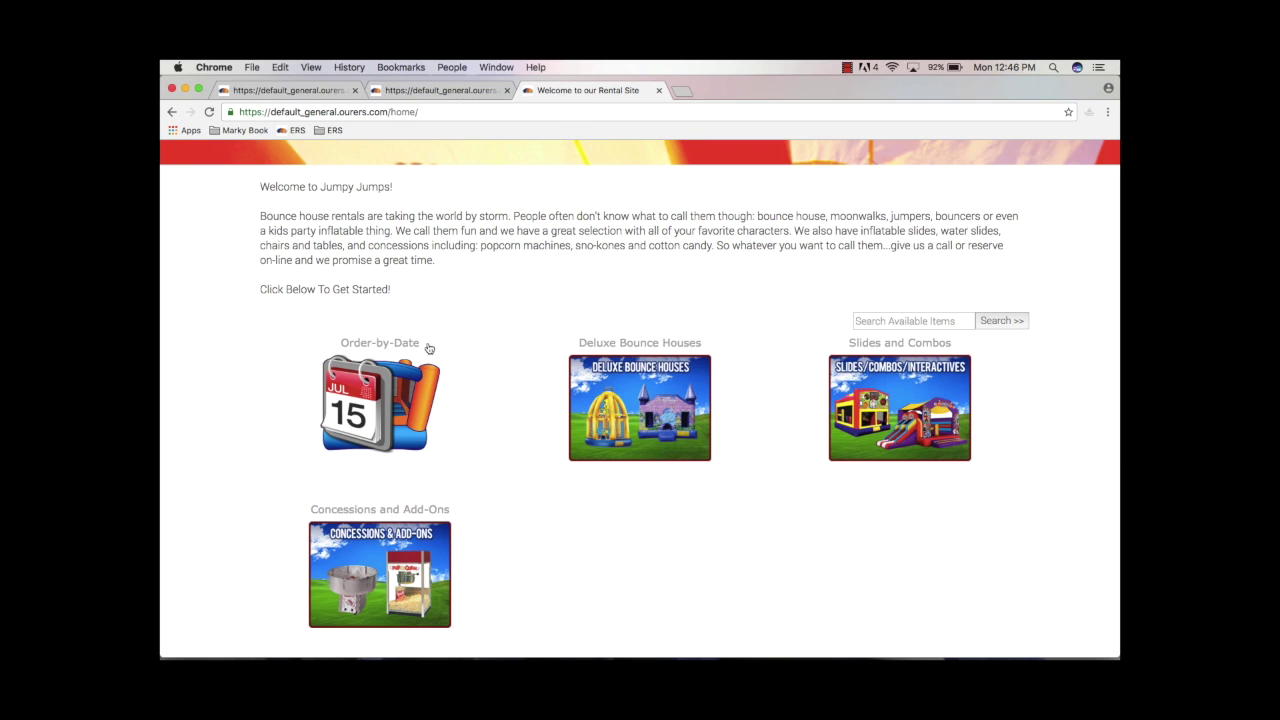
pyautogui.click(474, 92)
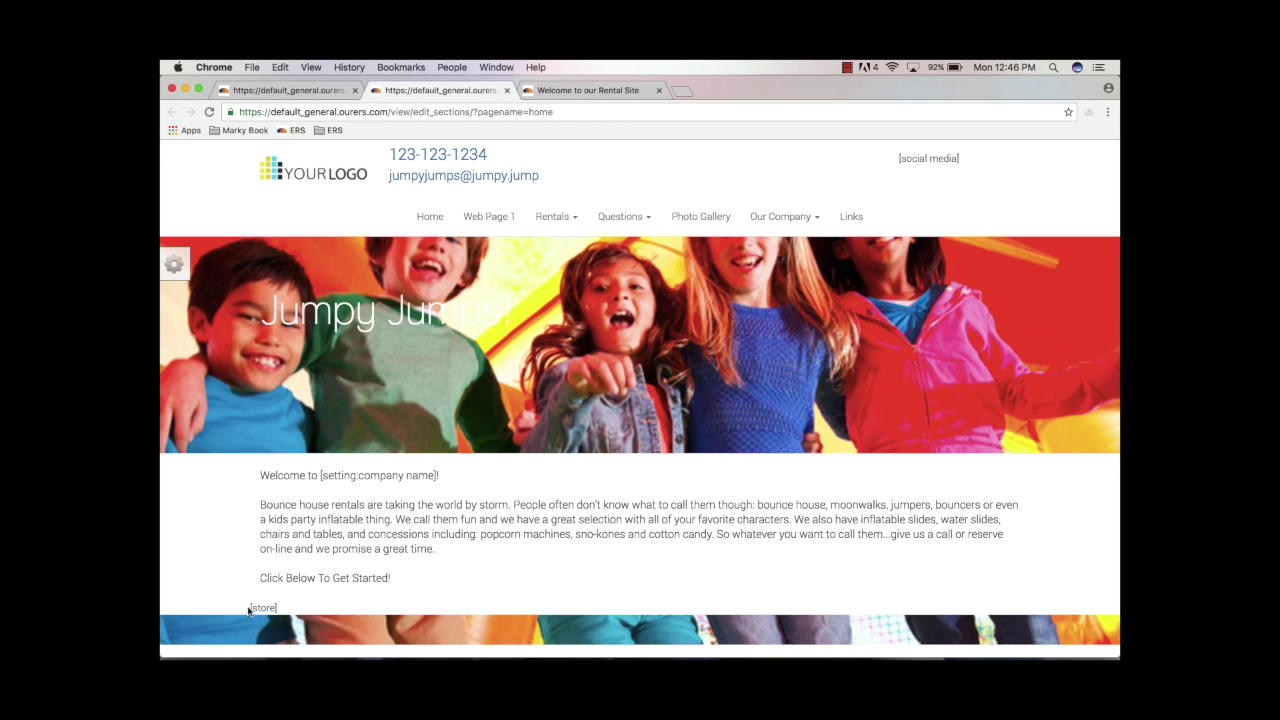
pyautogui.moveTo(250, 607); pyautogui.dragTo(288, 602)
pyautogui.click(588, 90)
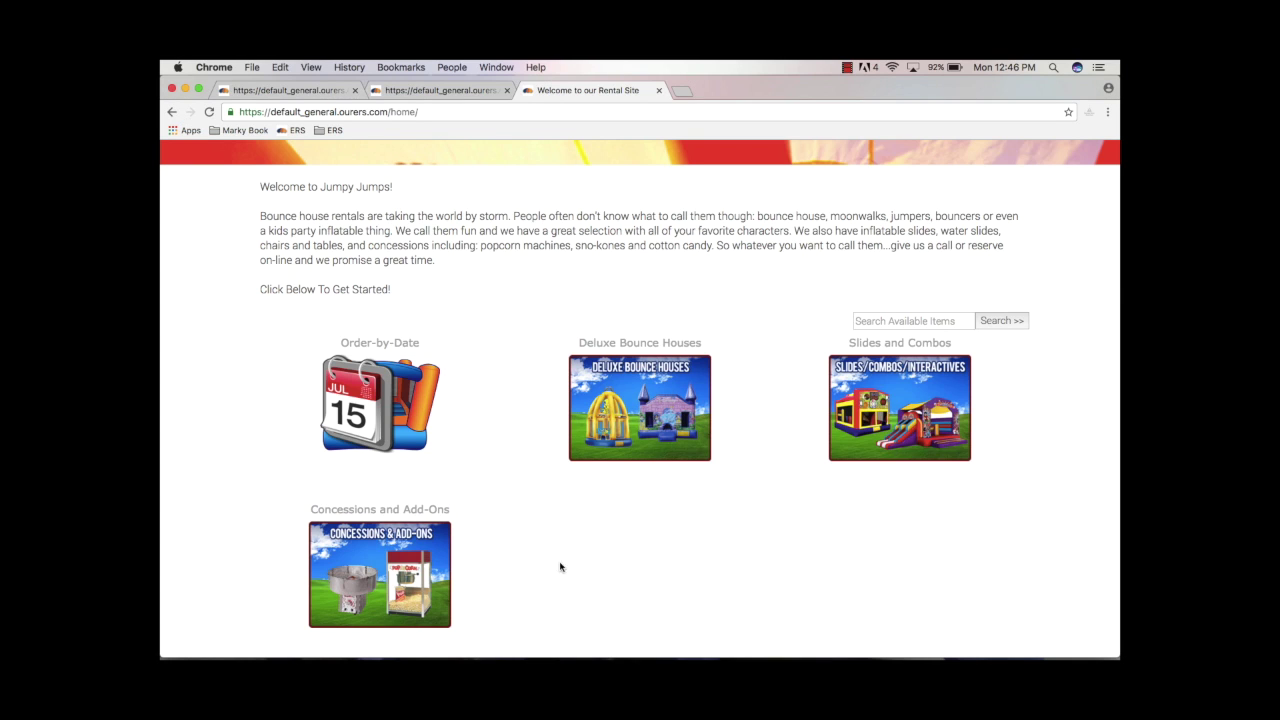
pyautogui.click(443, 90)
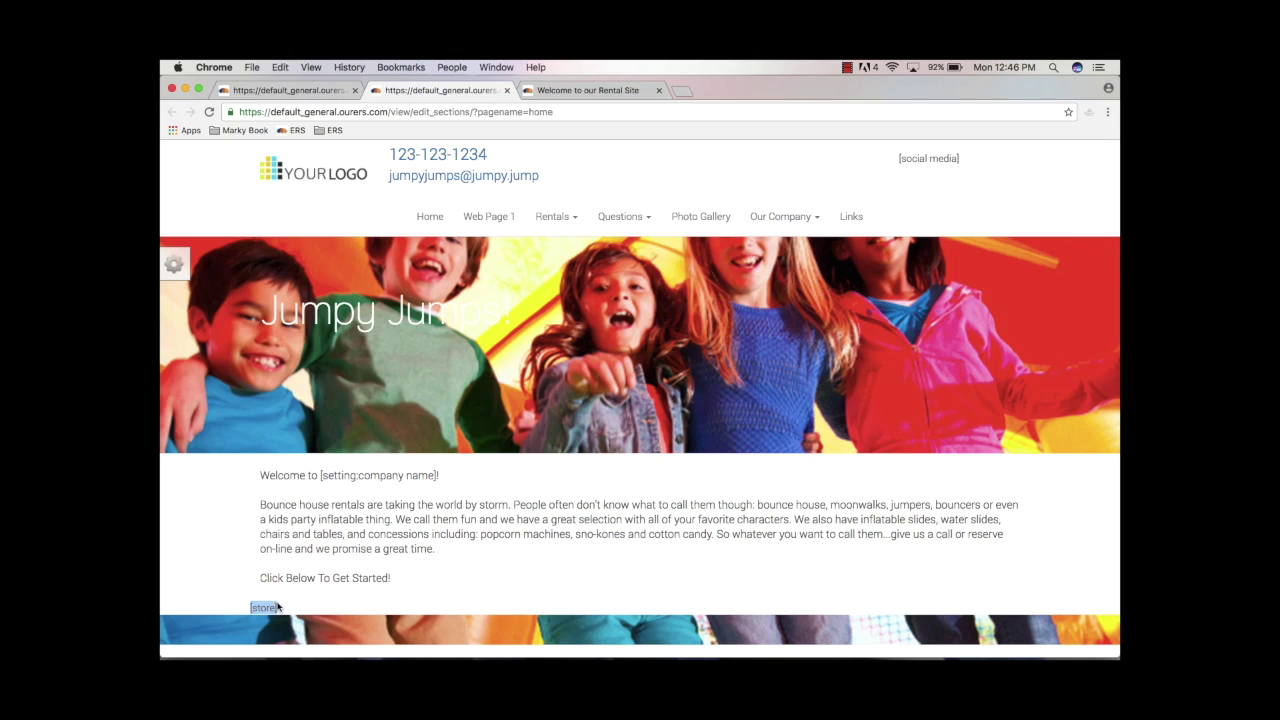
# Turn on section moving for the Home page, and switch to section deletion
pyautogui.click(174, 264)
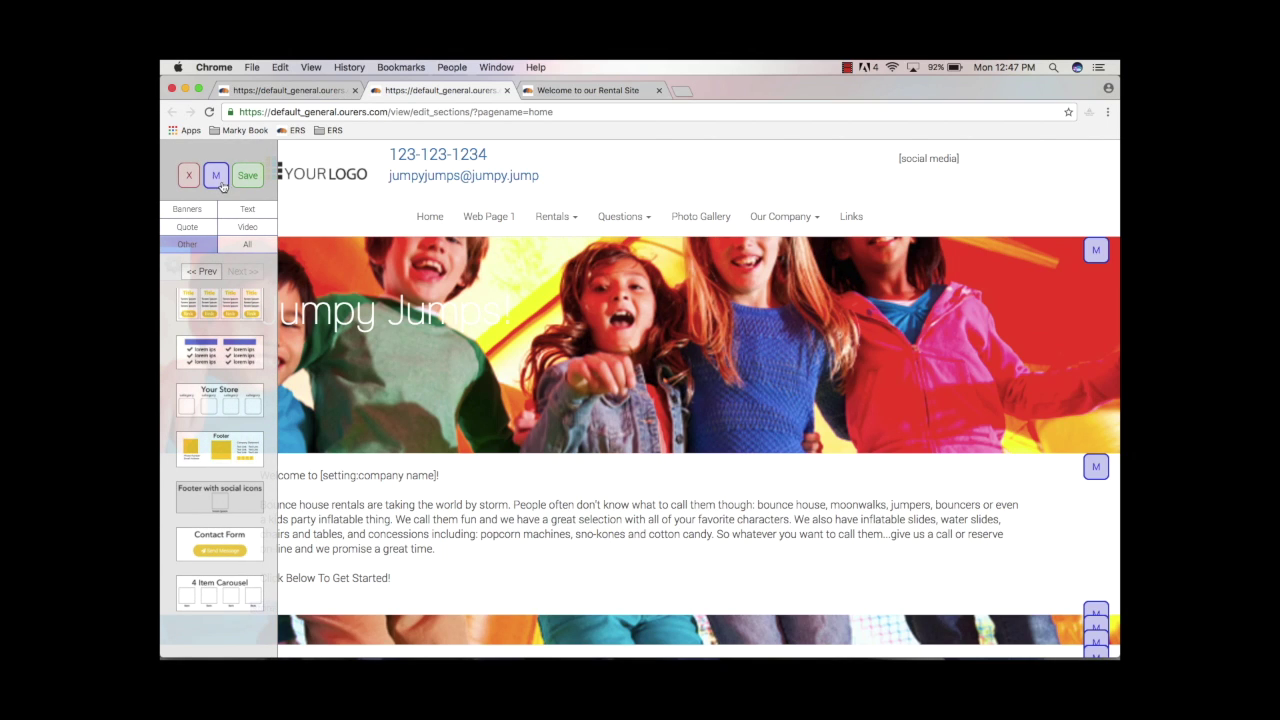
pyautogui.click(217, 179)
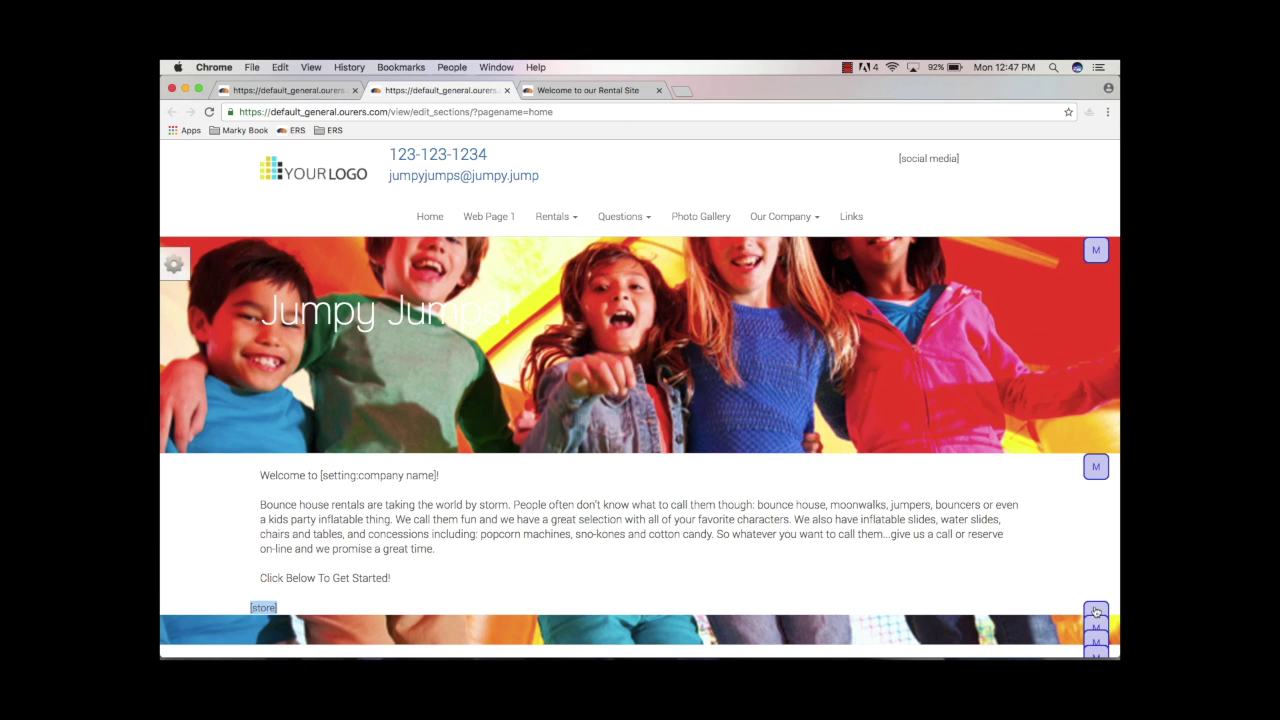
pyautogui.click(175, 264)
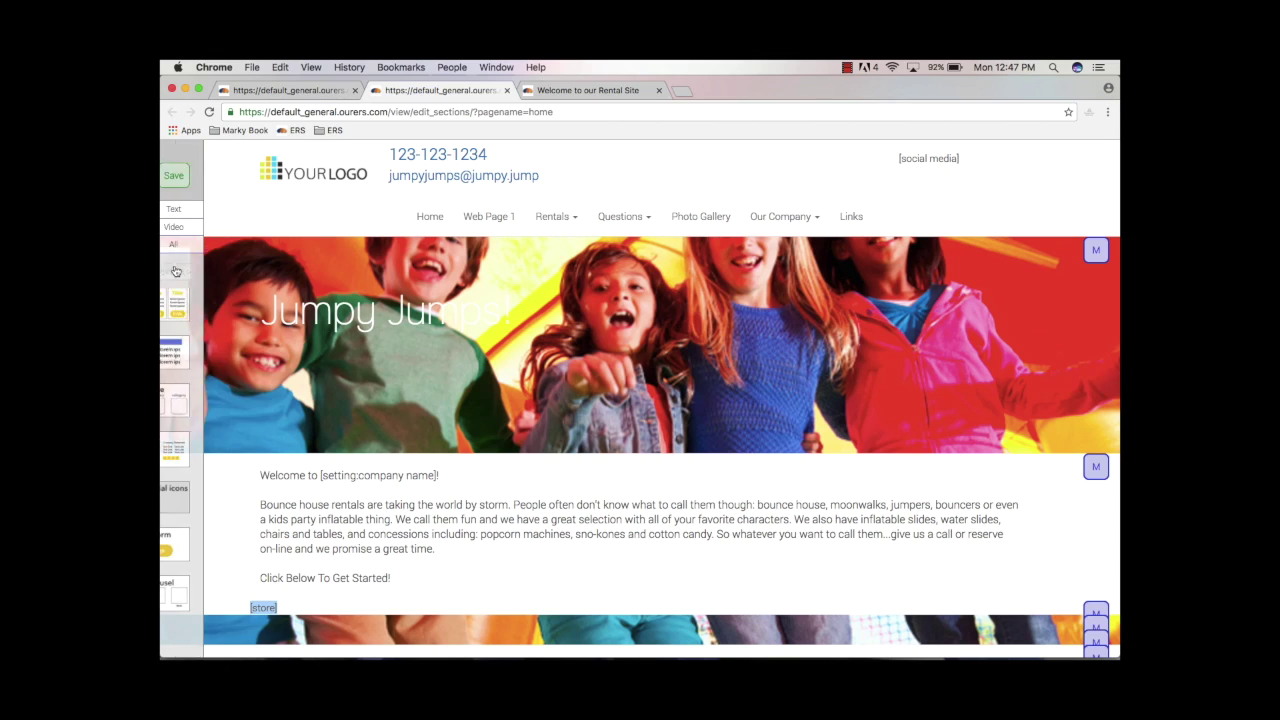
pyautogui.click(190, 177)
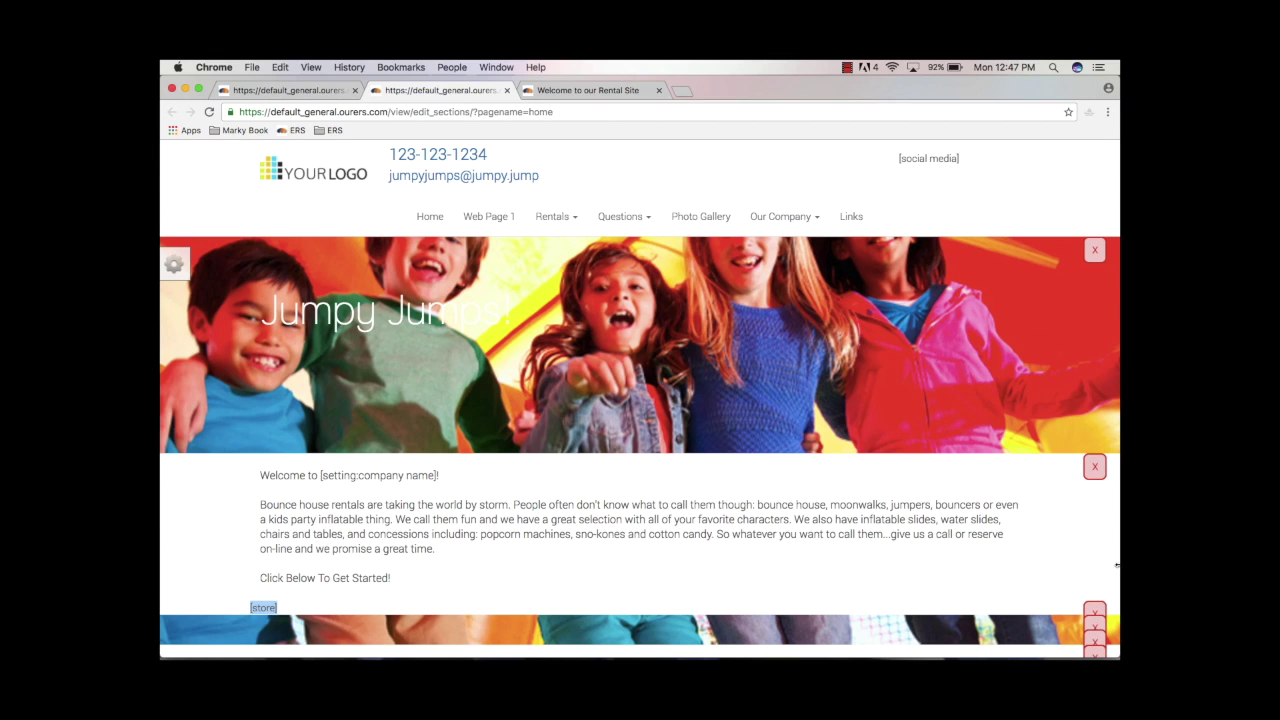